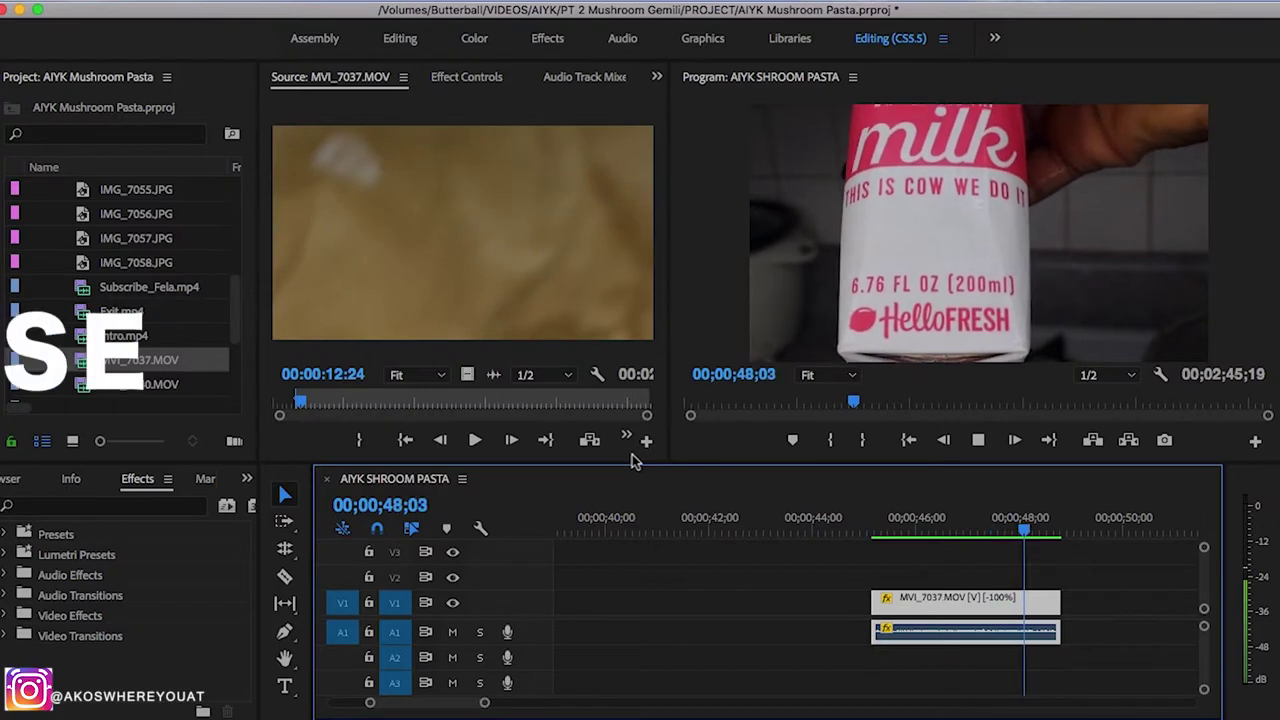
# Play the reversed MVI_7037 clip and trim its end back to 00;00;46;17
pyautogui.press('space')
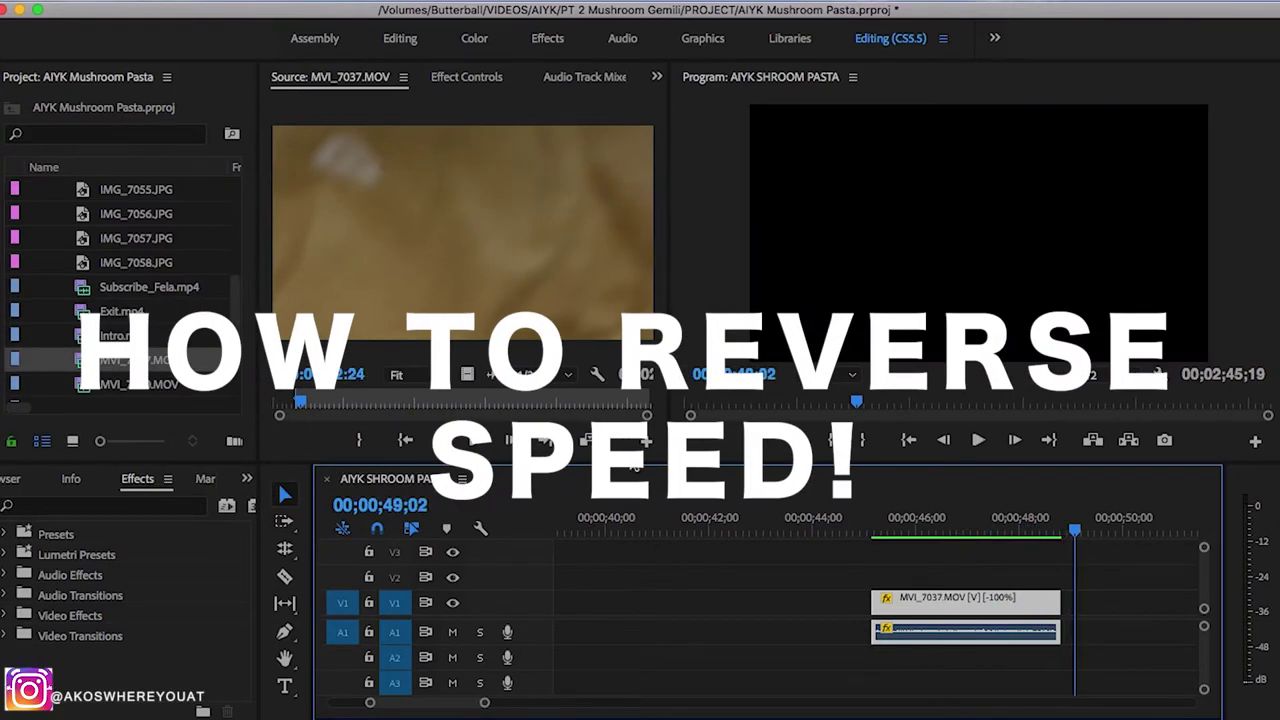
pyautogui.click(887, 529)
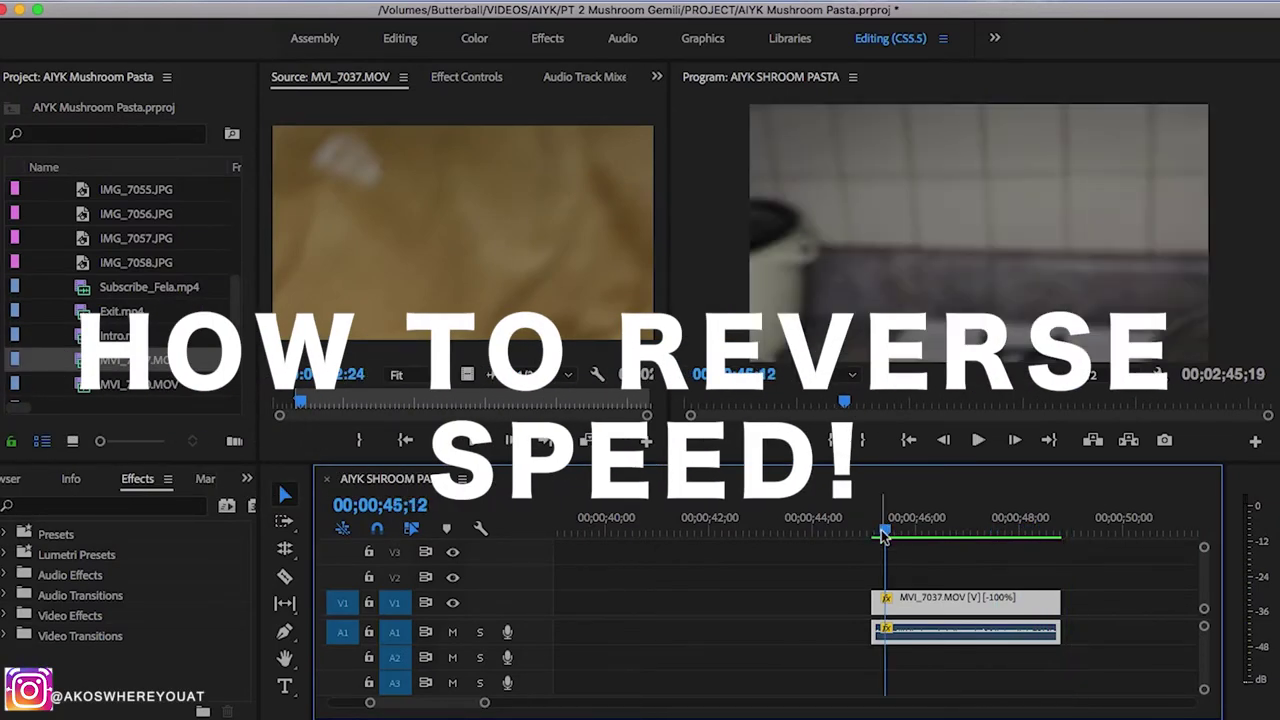
pyautogui.press('space')
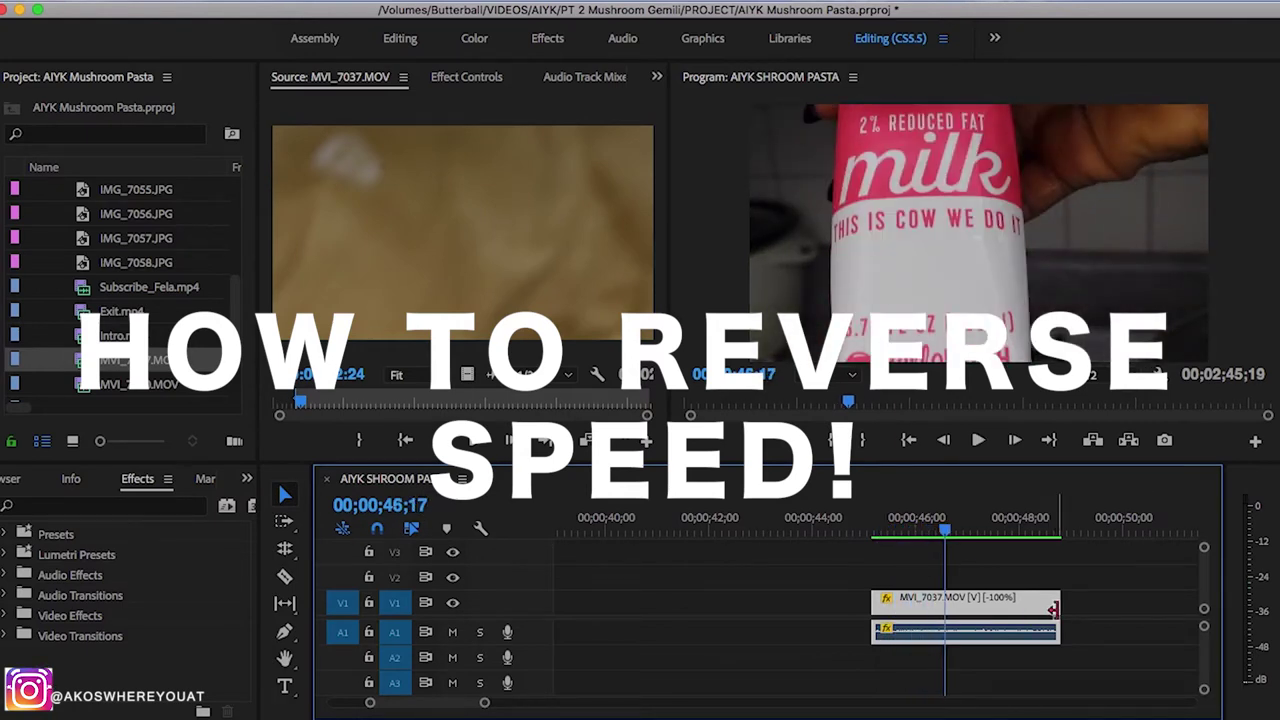
pyautogui.moveTo(1053, 609); pyautogui.dragTo(944, 609)
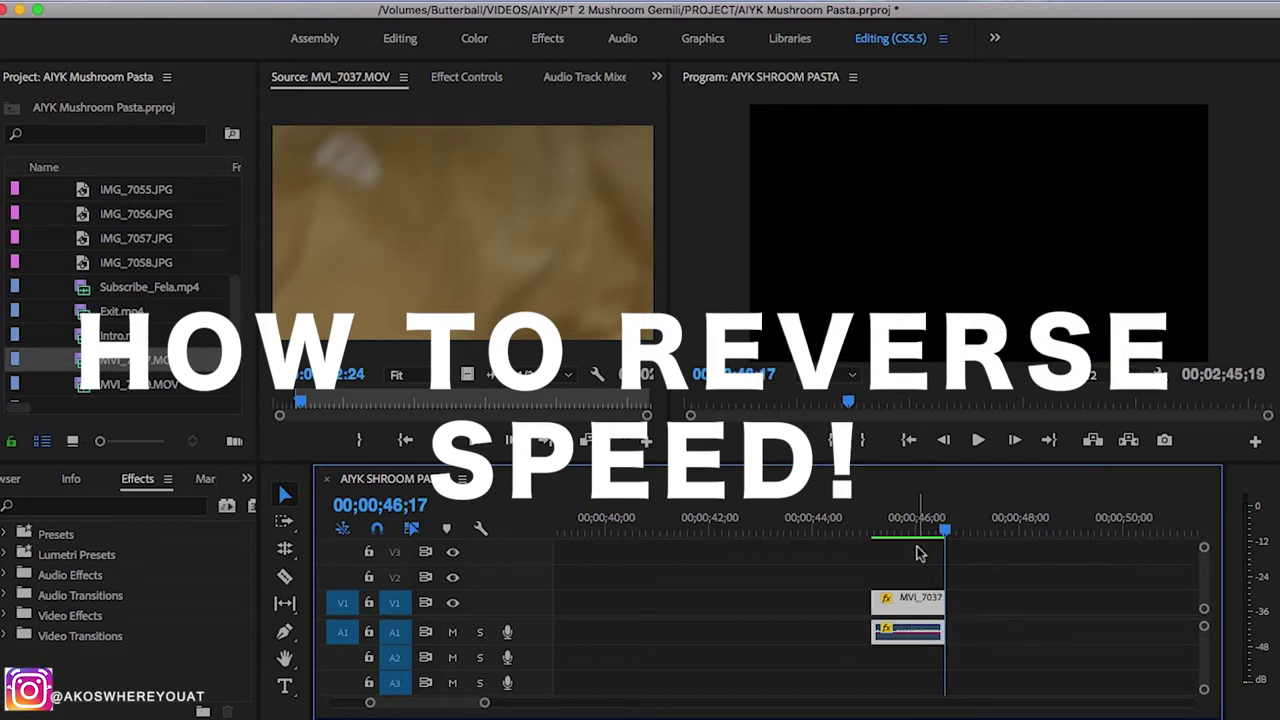
pyautogui.press('-')
pyautogui.press('-')
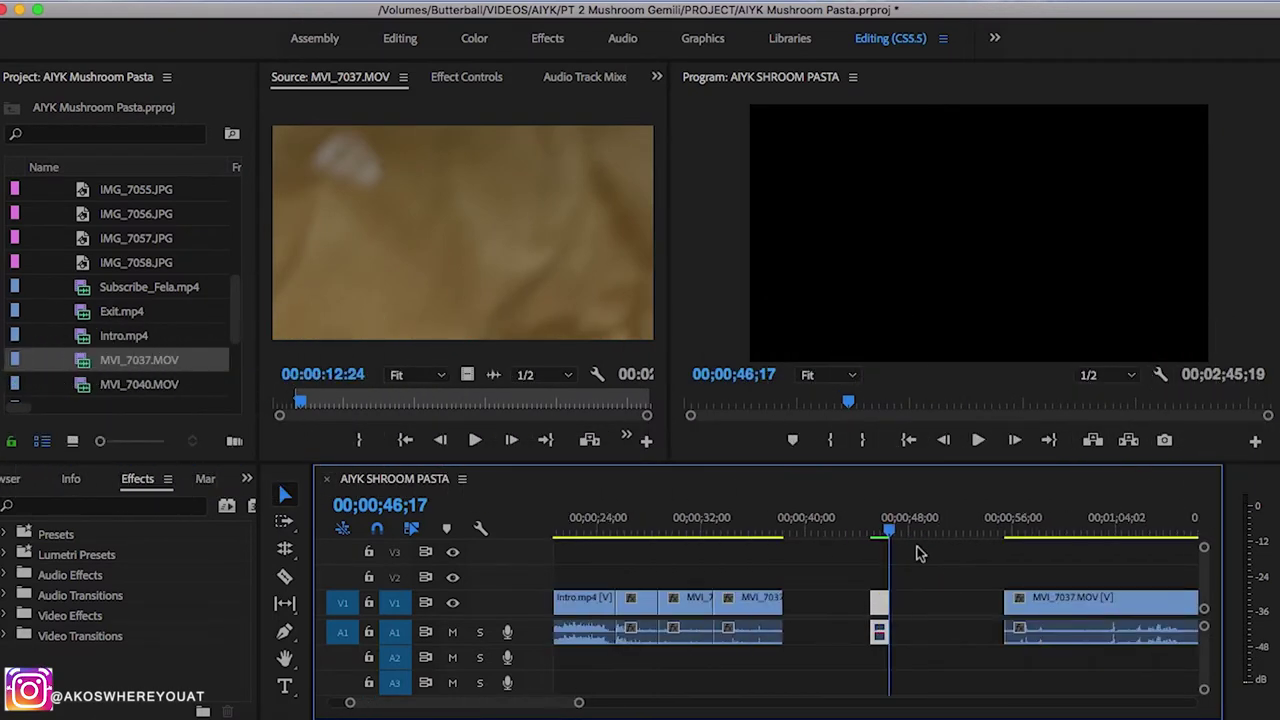
# Shorten the MVI_7037 clip's end further and play the sequence from about 36 seconds
pyautogui.moveTo(877, 605); pyautogui.dragTo(792, 603)
pyautogui.click(749, 521)
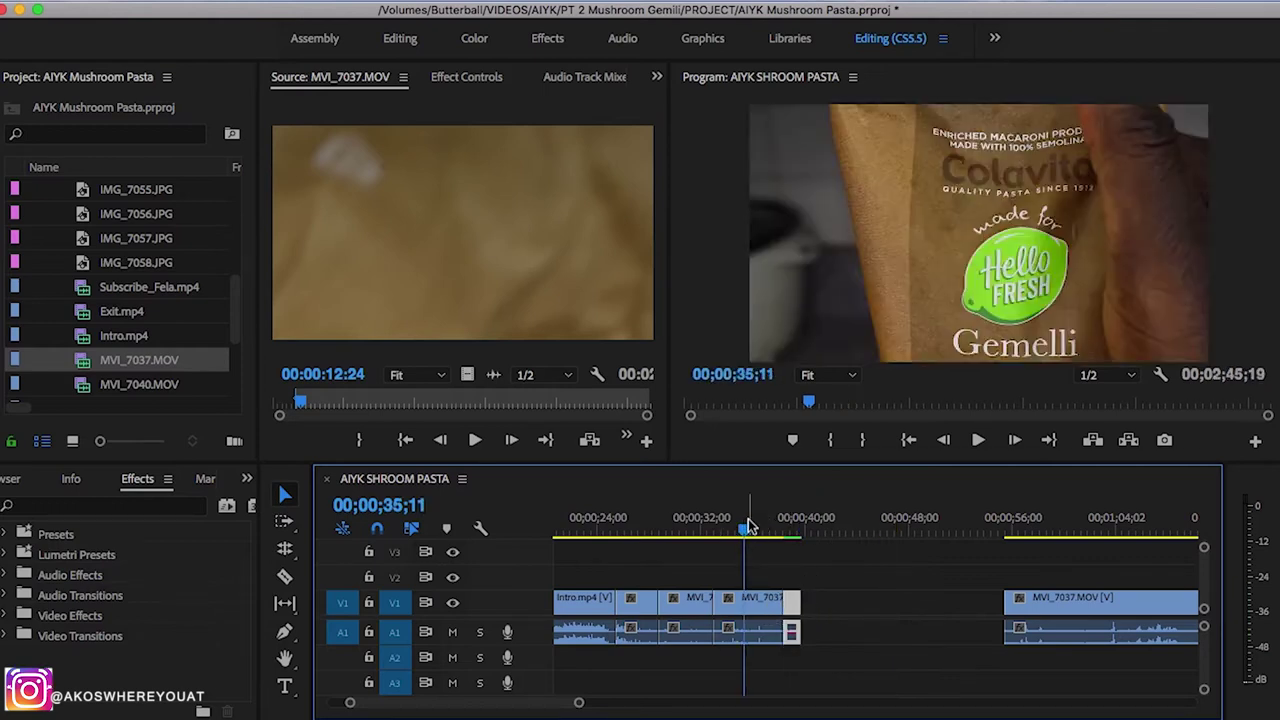
pyautogui.press('space')
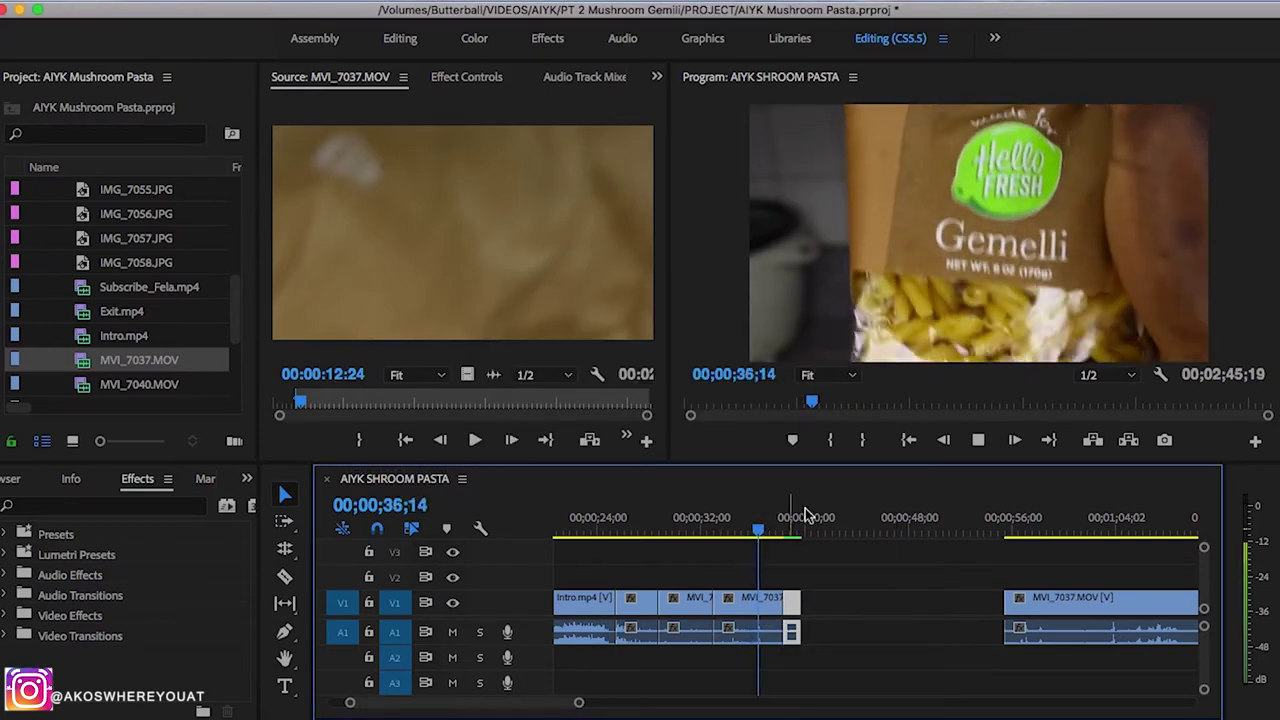
pyautogui.click(879, 525)
# Check the clip's effect options and zoom the timeline in on the clip at 00;00;45;04
pyautogui.rightClick(975, 598)
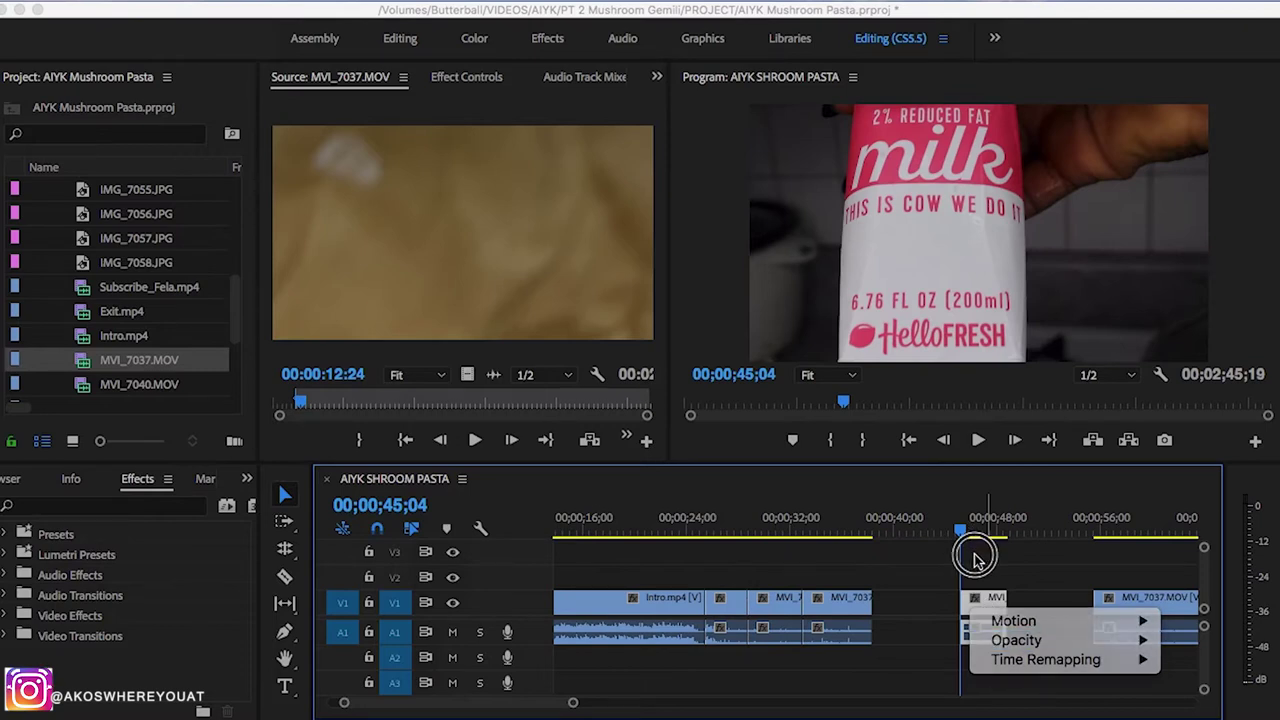
pyautogui.click(977, 556)
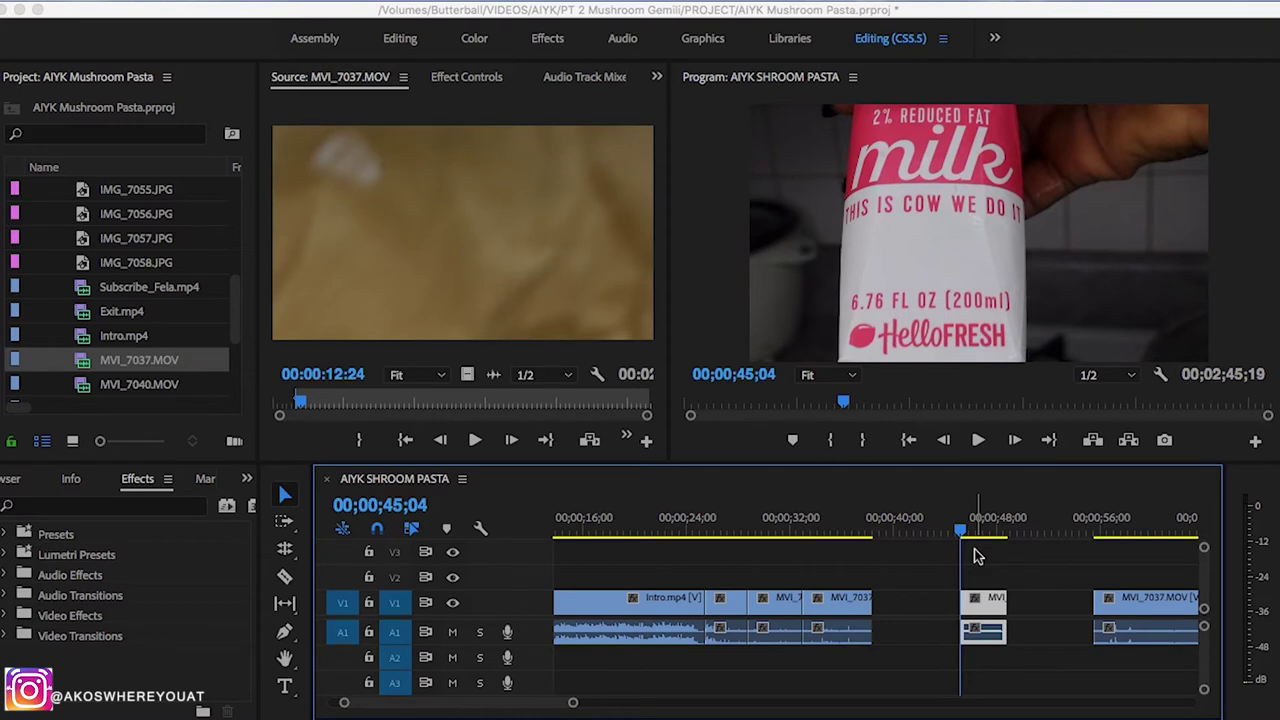
pyautogui.press('=')
pyautogui.press('=')
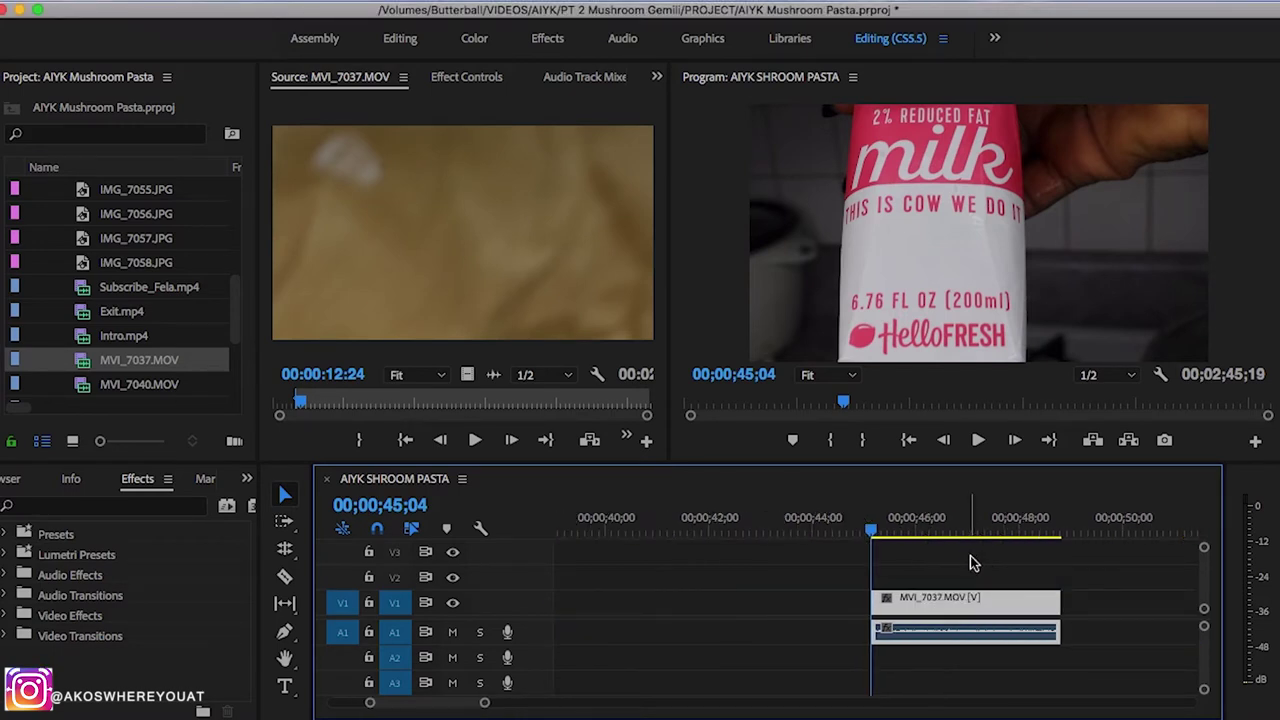
pyautogui.rightClick(971, 606)
# Enable Reverse Speed on the MVI_7037 clip so it shows -100%, then play it
pyautogui.moveTo(1046, 700)
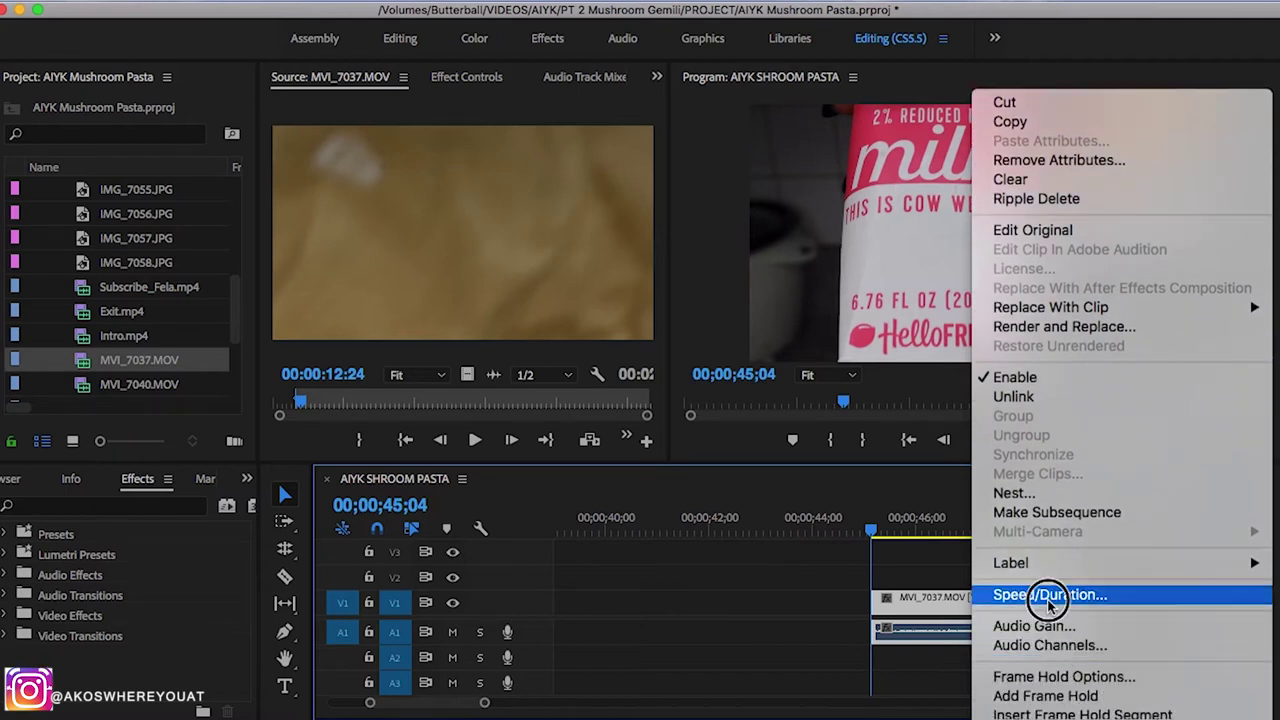
pyautogui.click(1048, 598)
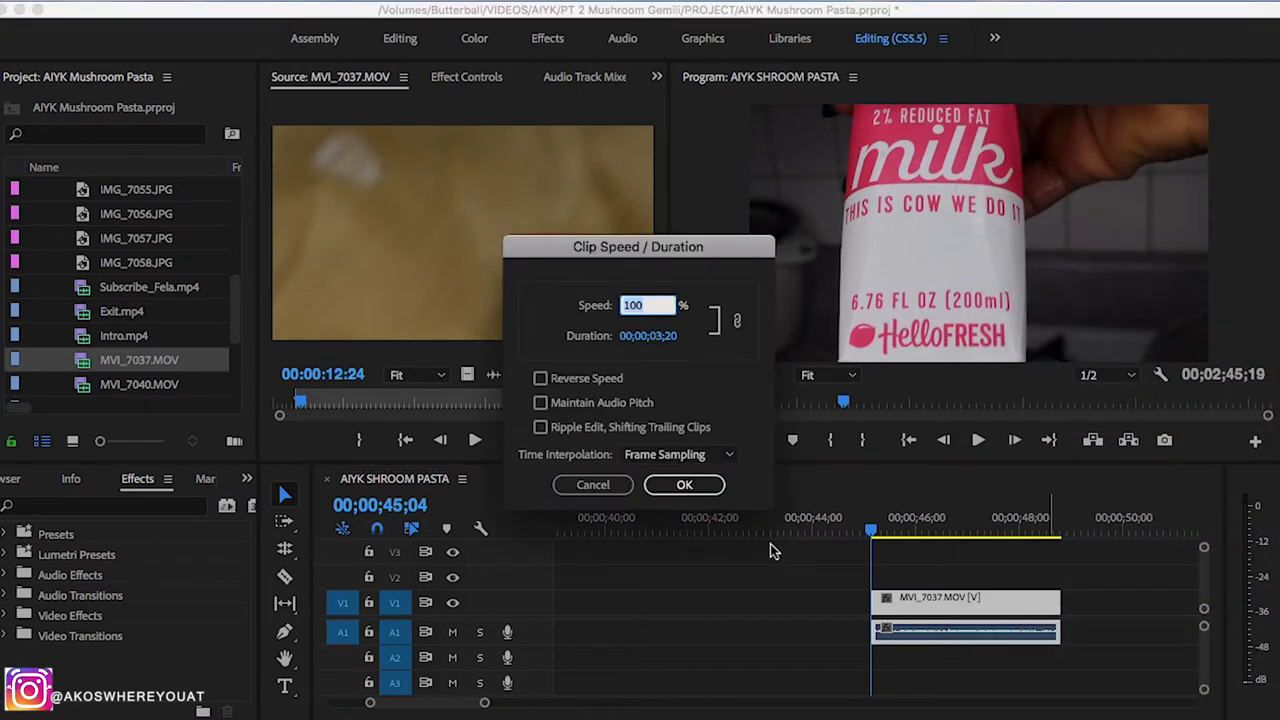
pyautogui.click(541, 380)
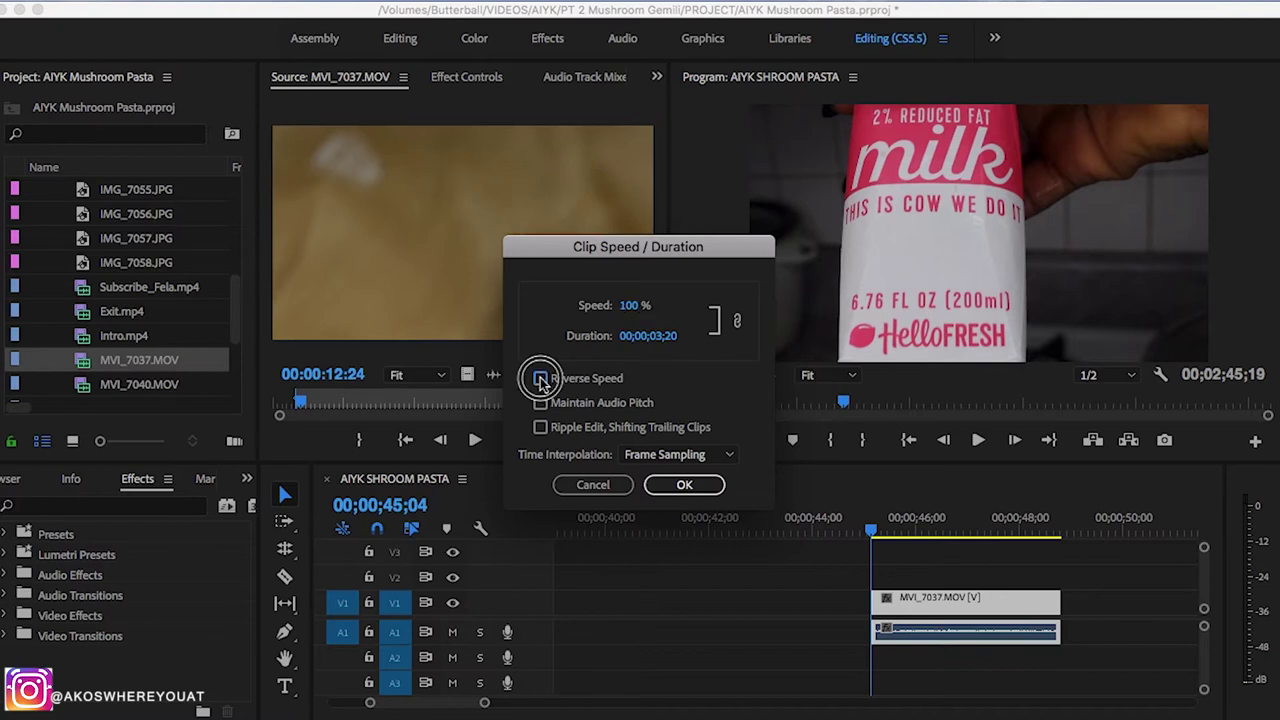
pyautogui.click(686, 486)
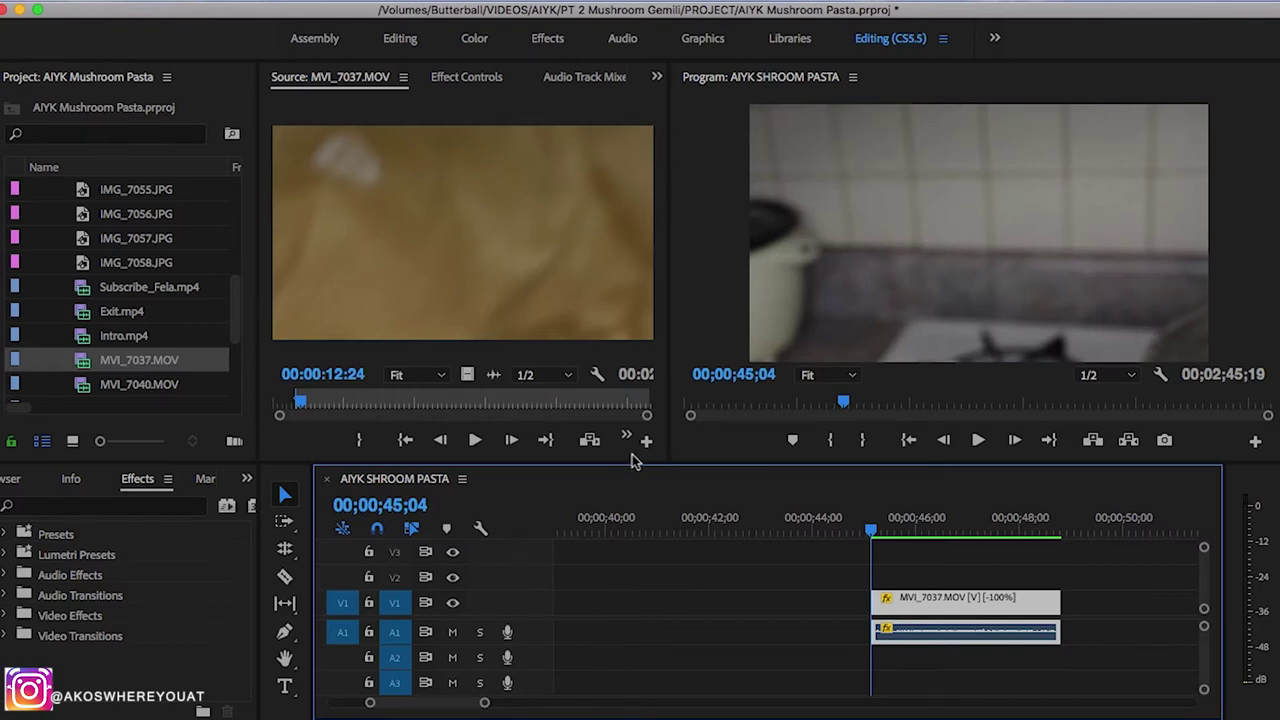
pyautogui.press('space')
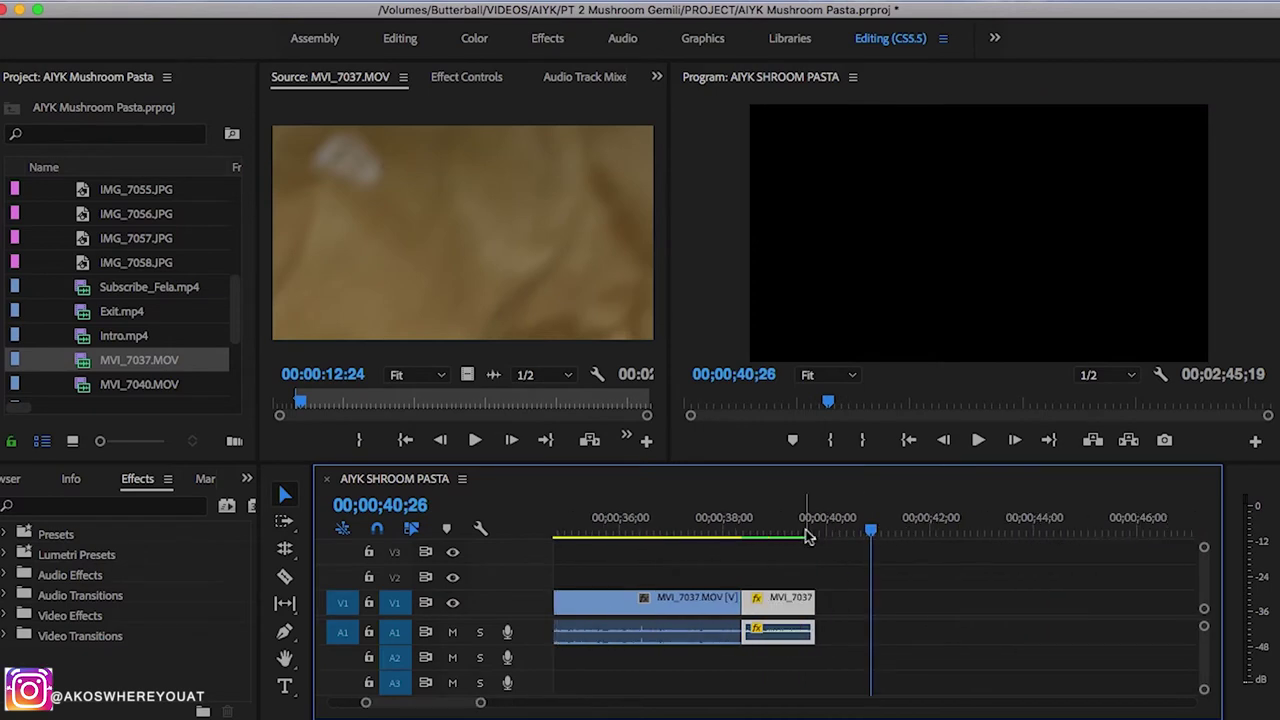
# Extend the reversed clip's end slightly, play it back, and zoom out to the whole sequence
pyautogui.moveTo(816, 531); pyautogui.dragTo(823, 533)
pyautogui.moveTo(820, 609); pyautogui.dragTo(822, 609)
pyautogui.moveTo(790, 520); pyautogui.dragTo(789, 516)
pyautogui.press('space')
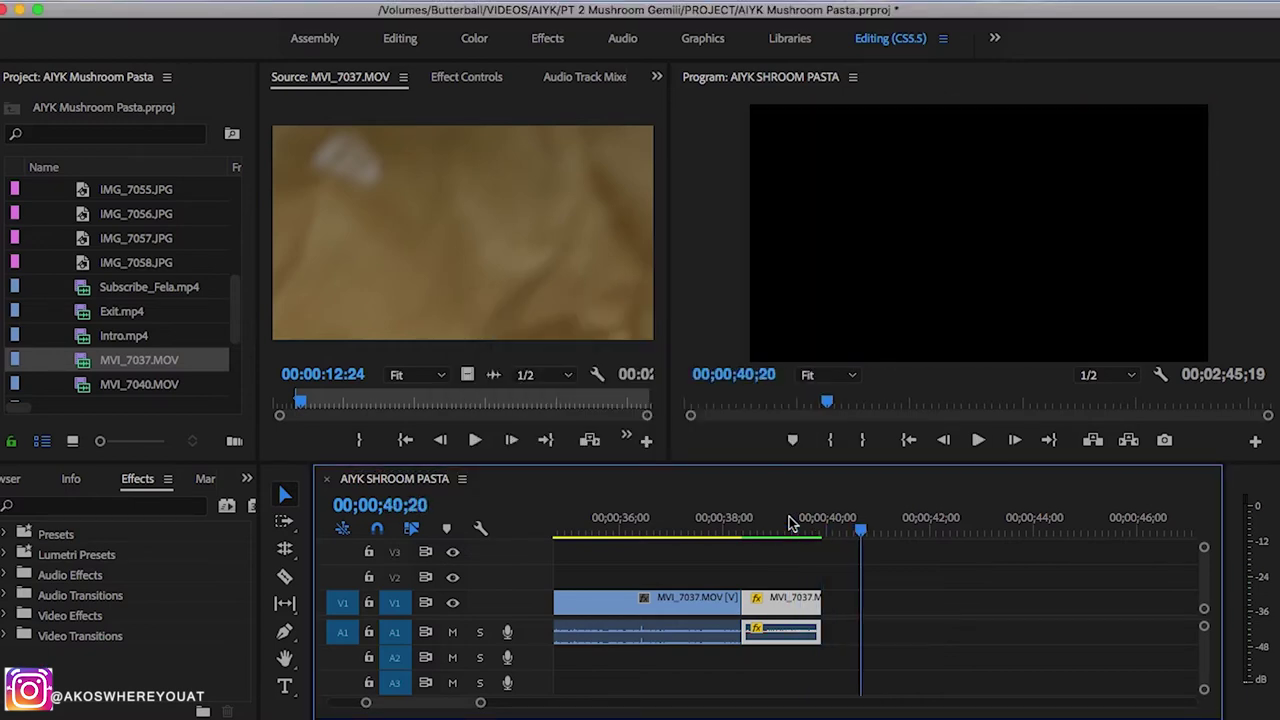
pyautogui.press('-')
pyautogui.press('-')
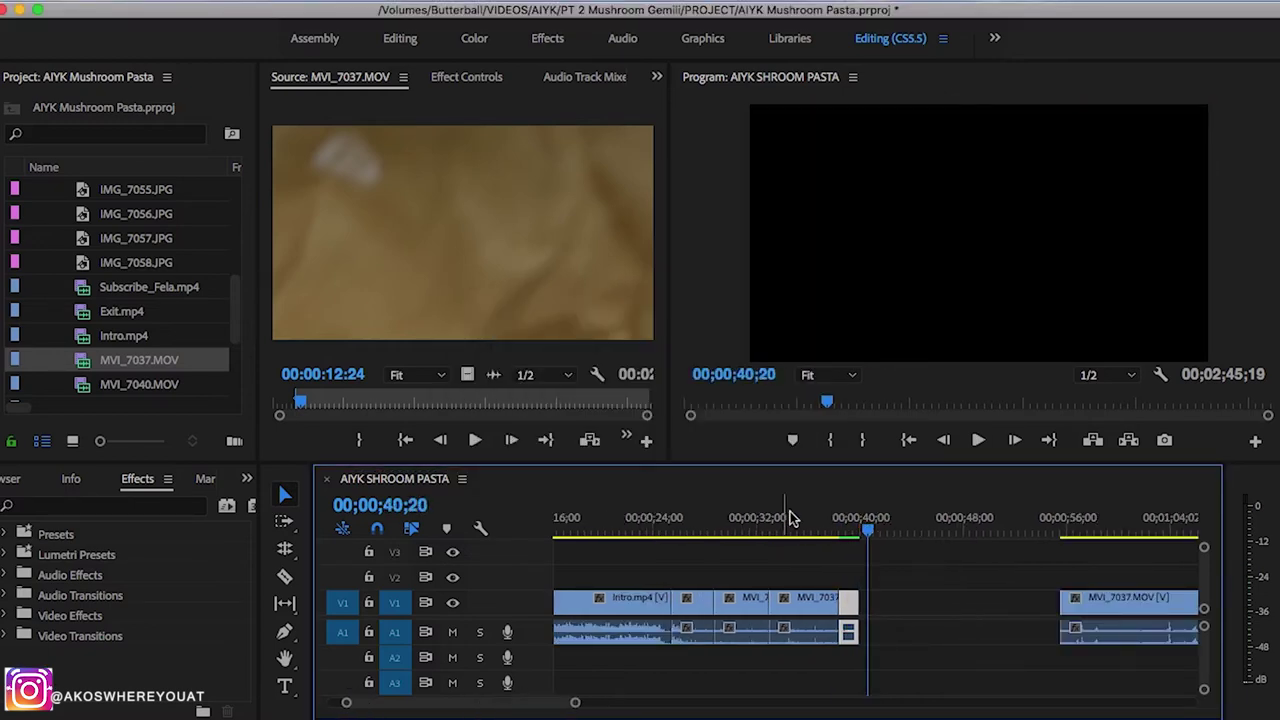
pyautogui.click(1066, 528)
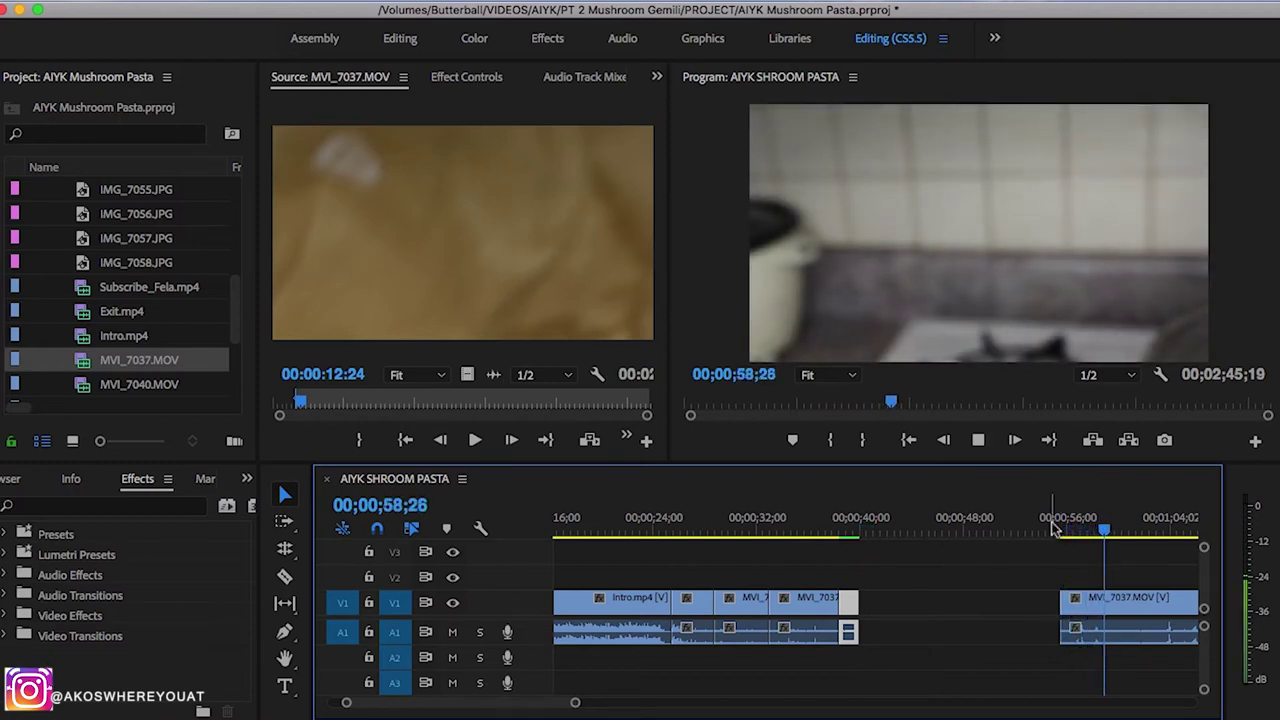
pyautogui.press('-')
pyautogui.press('-')
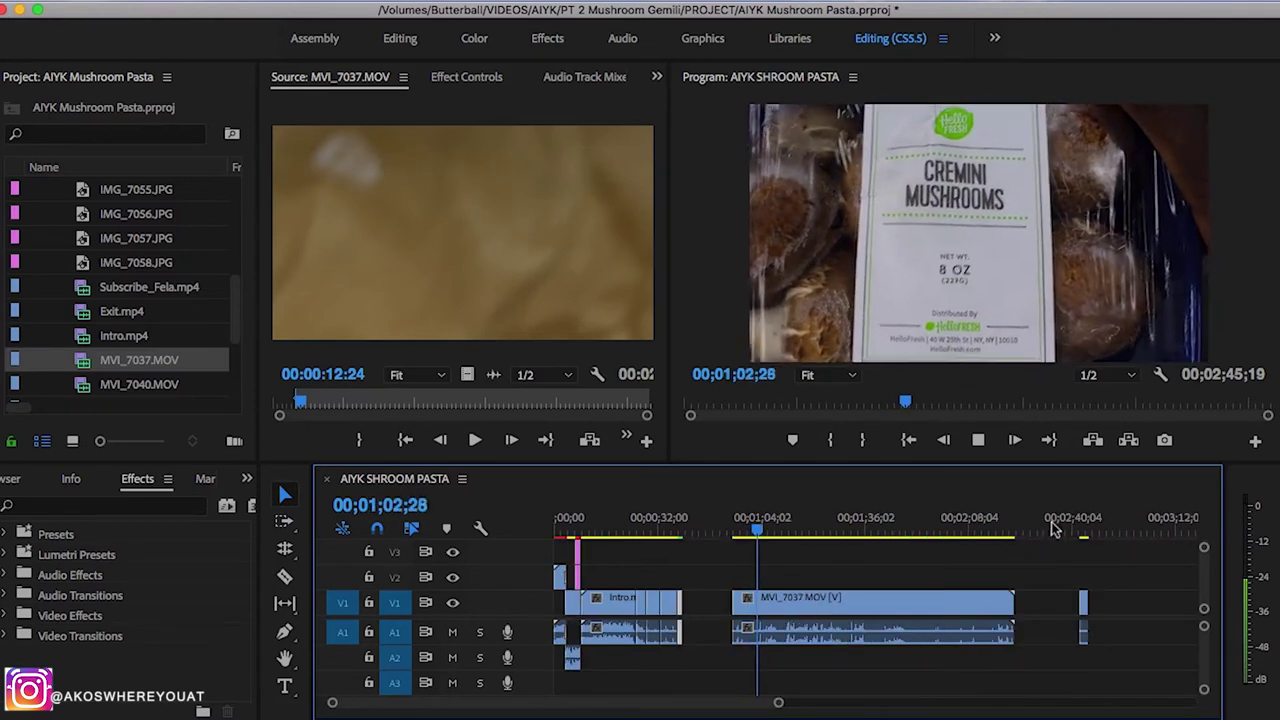
# Trim the later MVI_7037 clip's start to the mushroom package shot and play it back
pyautogui.press('space')
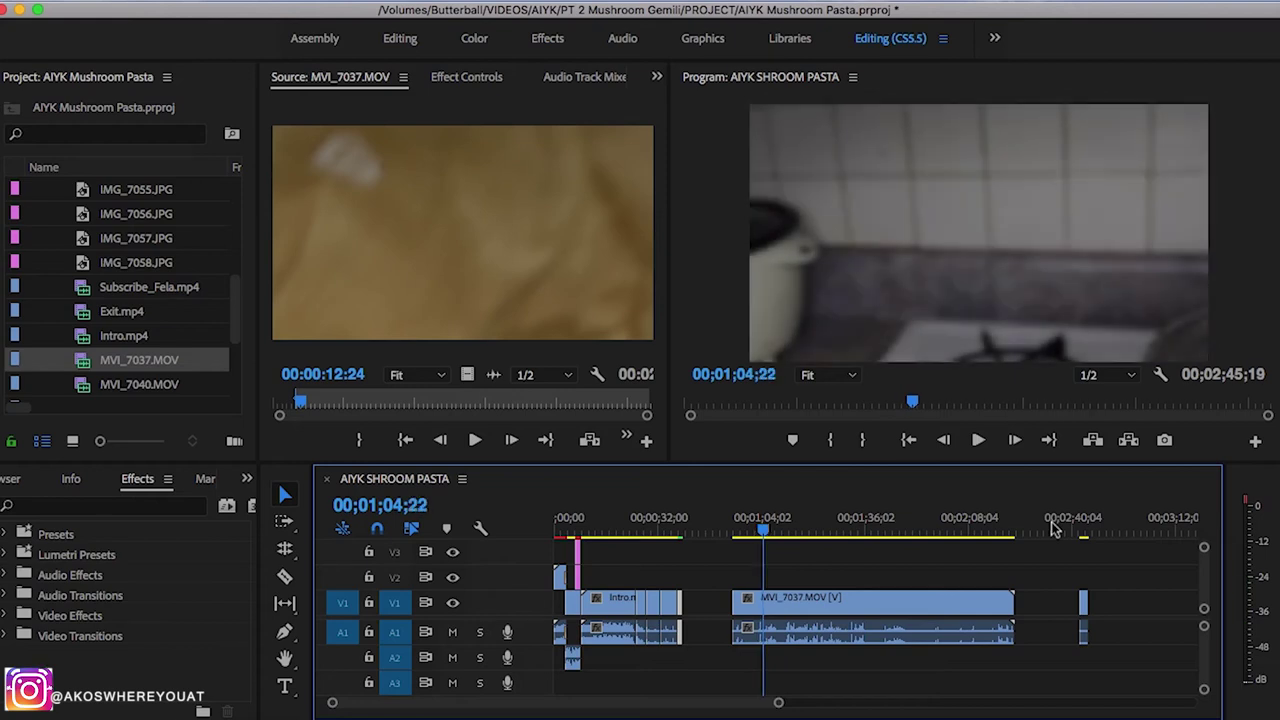
pyautogui.moveTo(755, 532); pyautogui.dragTo(748, 532)
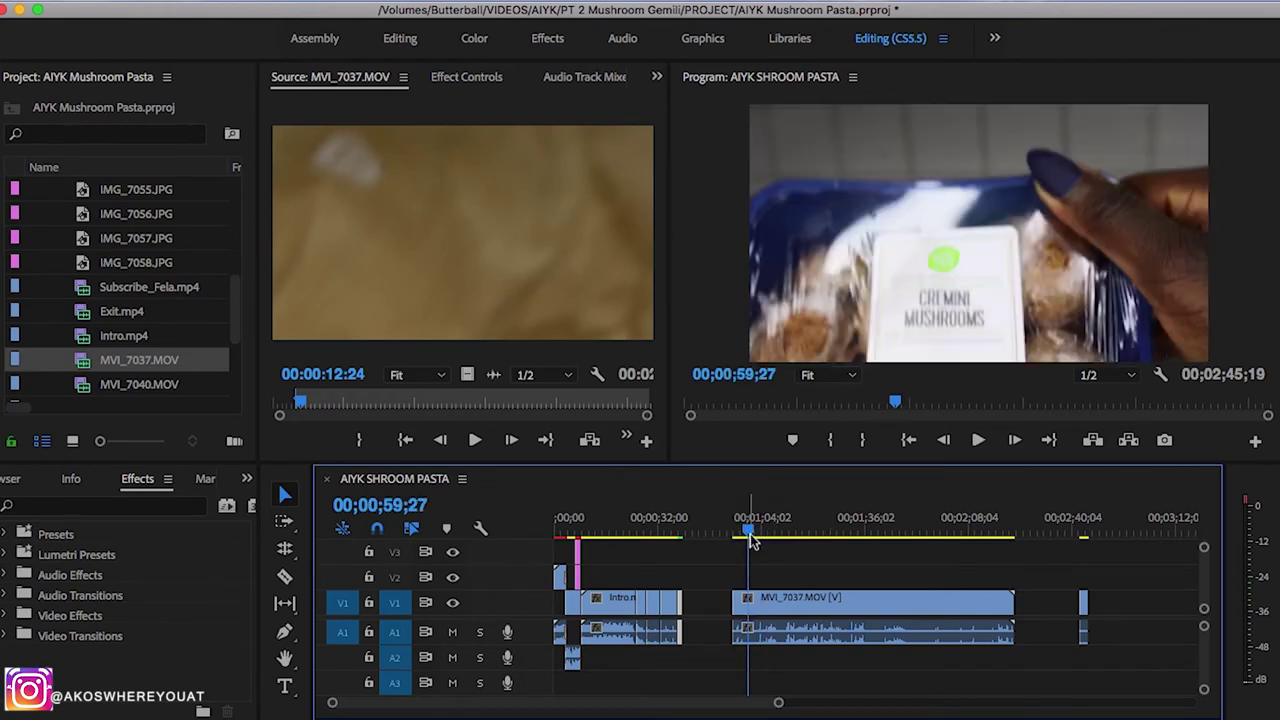
pyautogui.press('space')
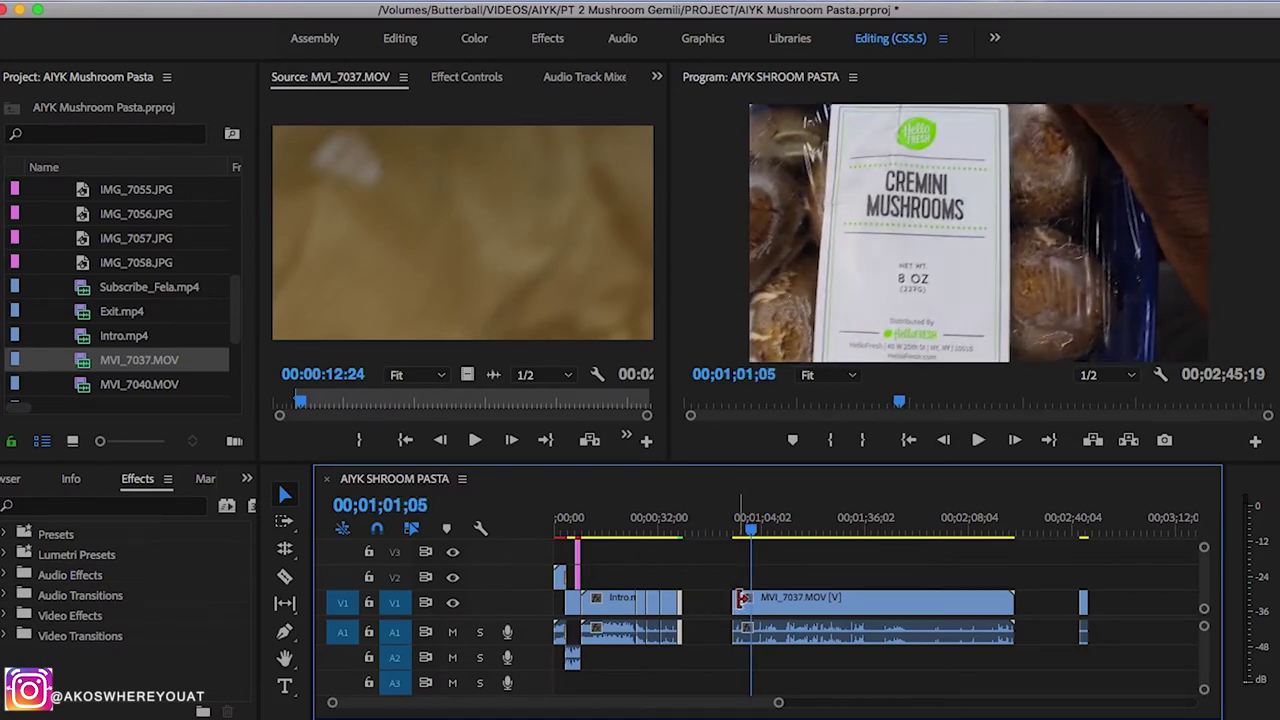
pyautogui.moveTo(743, 597); pyautogui.dragTo(754, 597)
pyautogui.press('space')
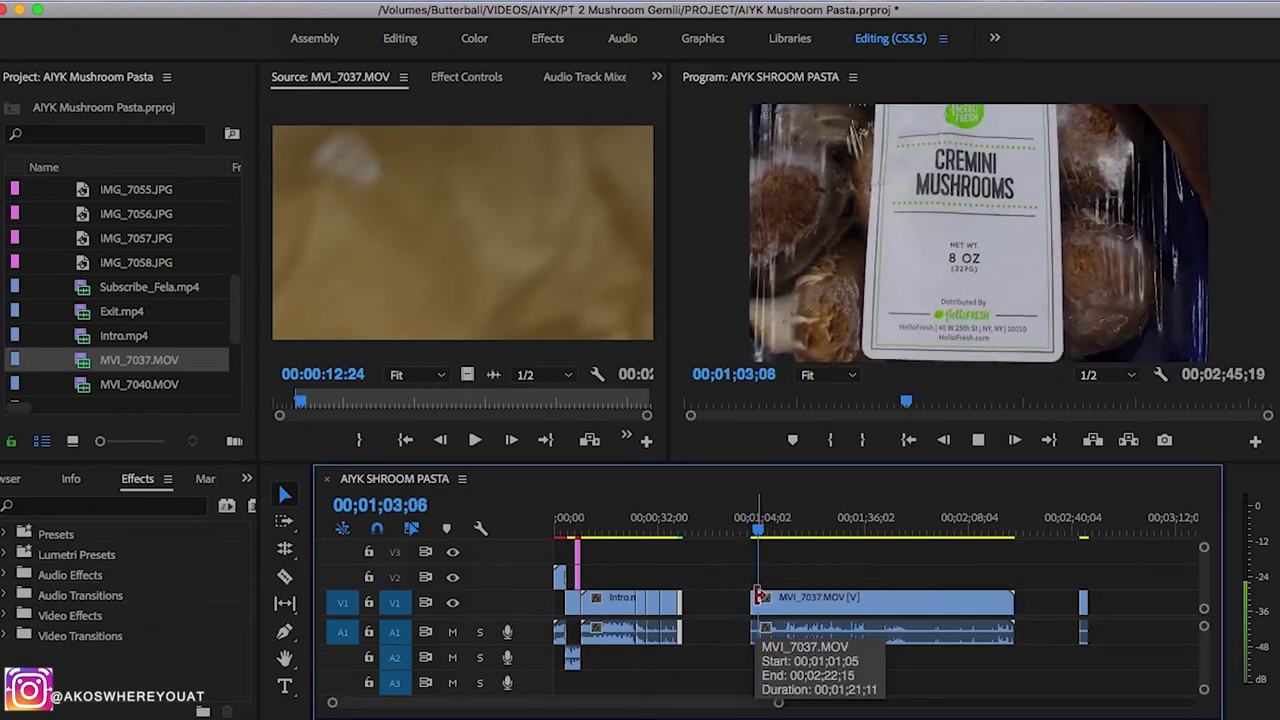
pyautogui.press('space')
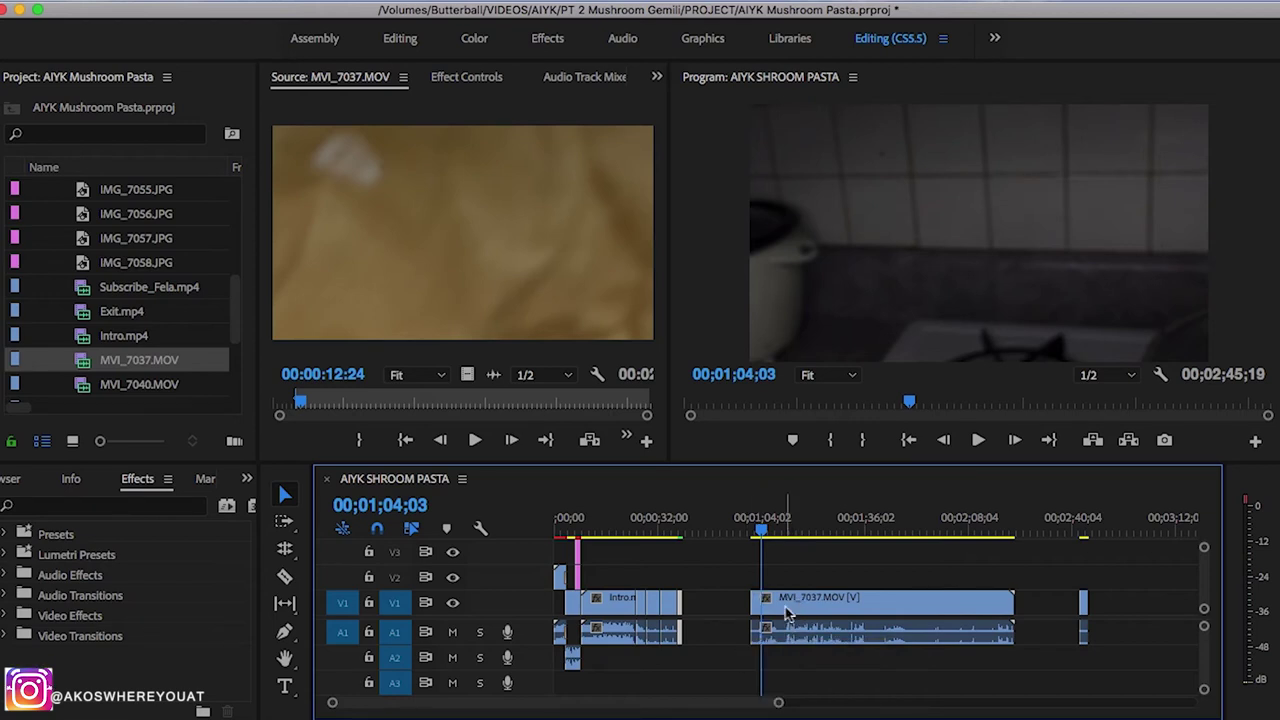
# Split MVI_7037 at the playhead with the Razor and move the short piece left into the gap
pyautogui.press('c')
pyautogui.click(763, 605)
pyautogui.press('=')
pyautogui.press('=')
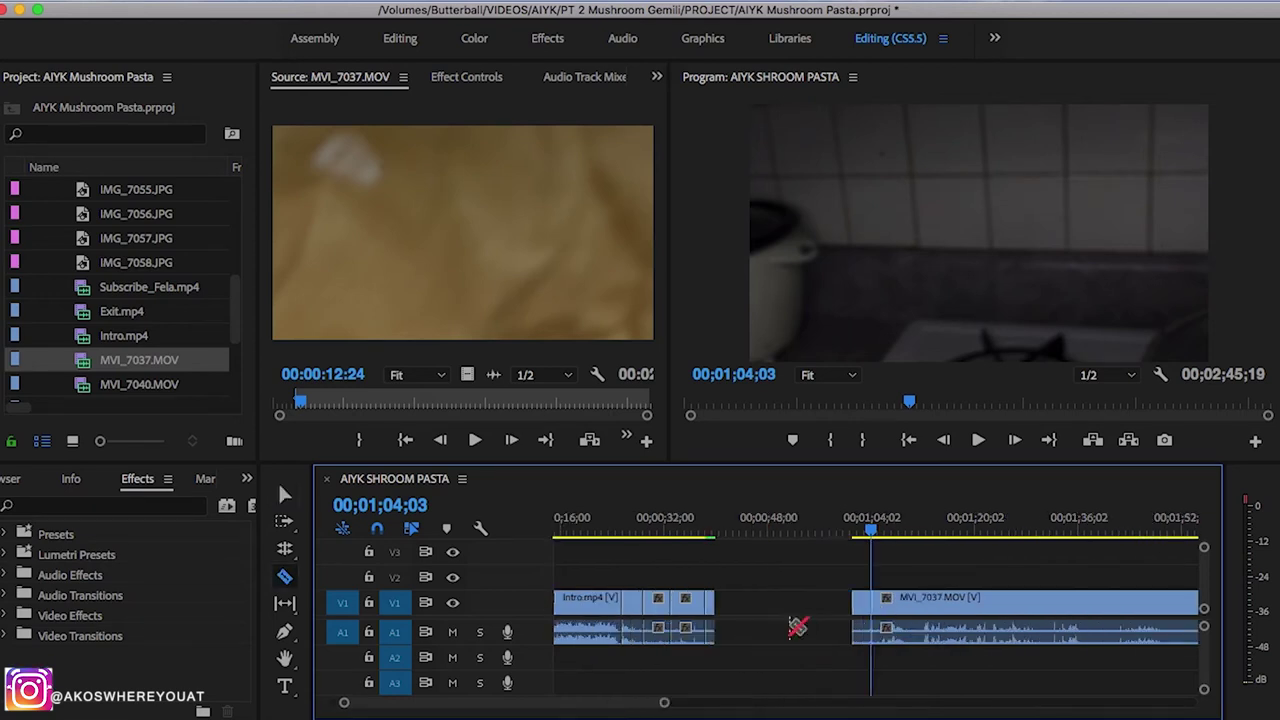
pyautogui.press('v')
pyautogui.moveTo(858, 610); pyautogui.dragTo(726, 602)
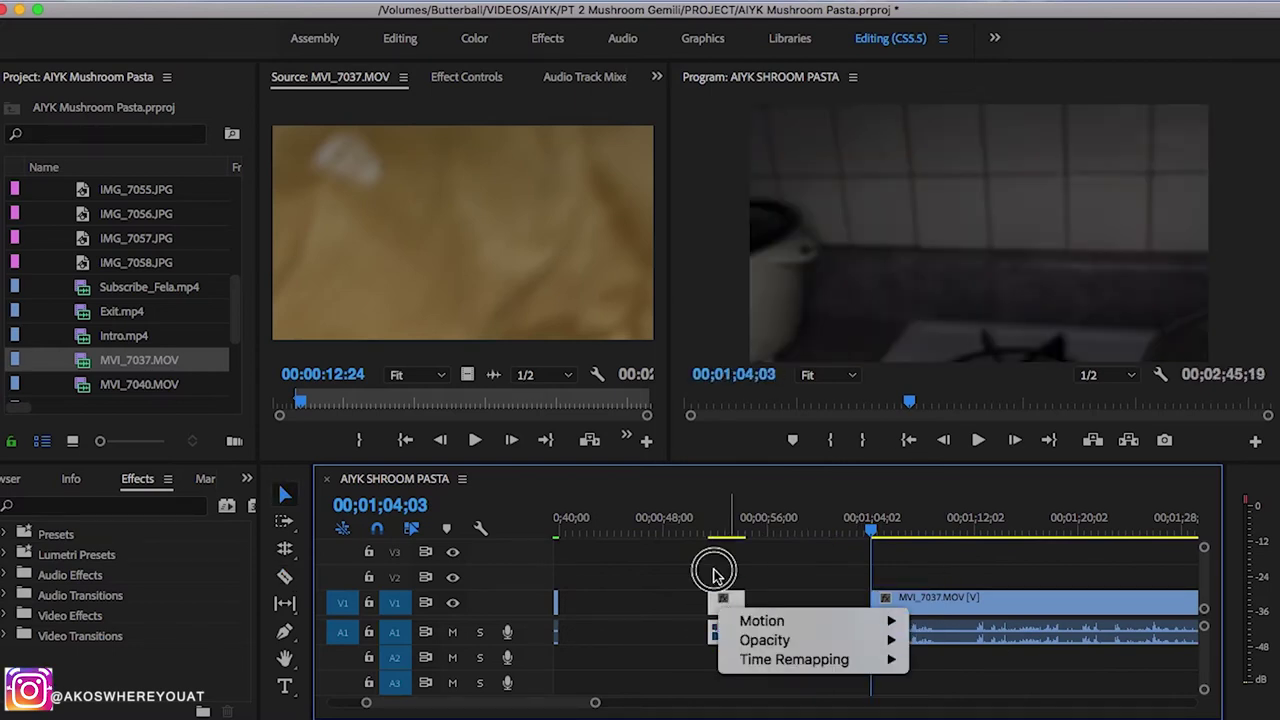
pyautogui.click(725, 592)
pyautogui.press('=')
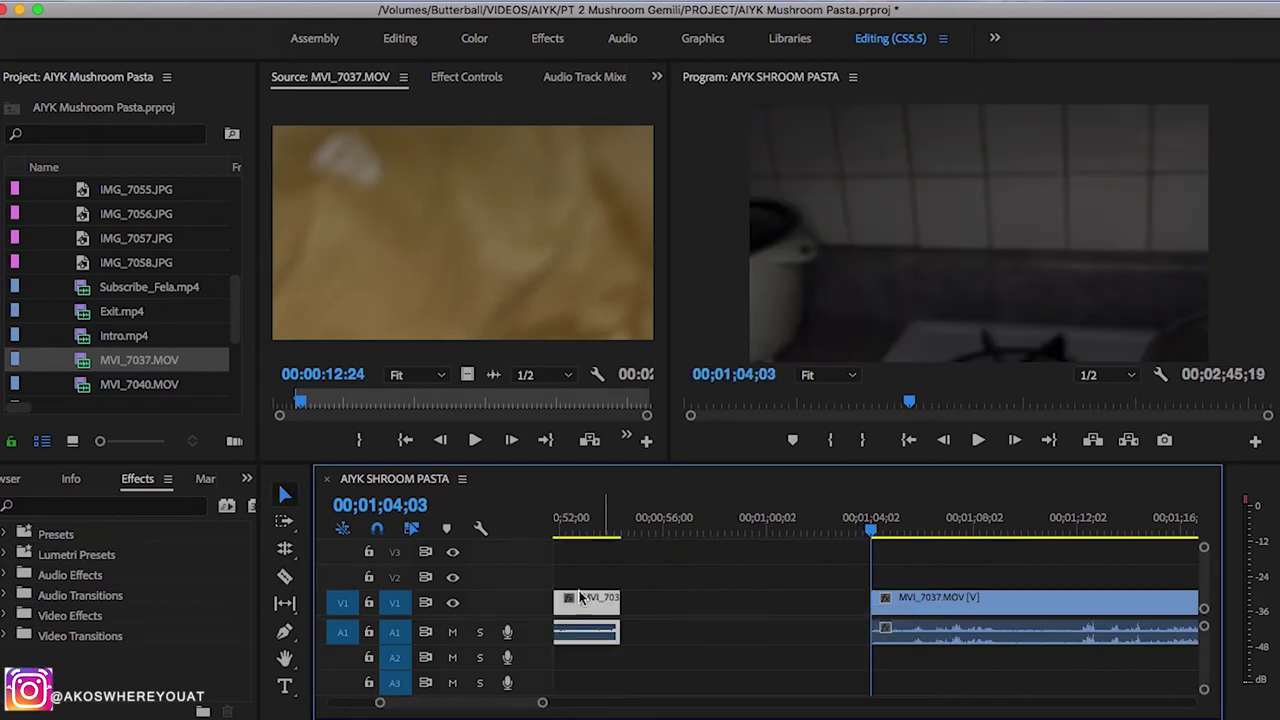
pyautogui.hscroll(-6, 517, 700)
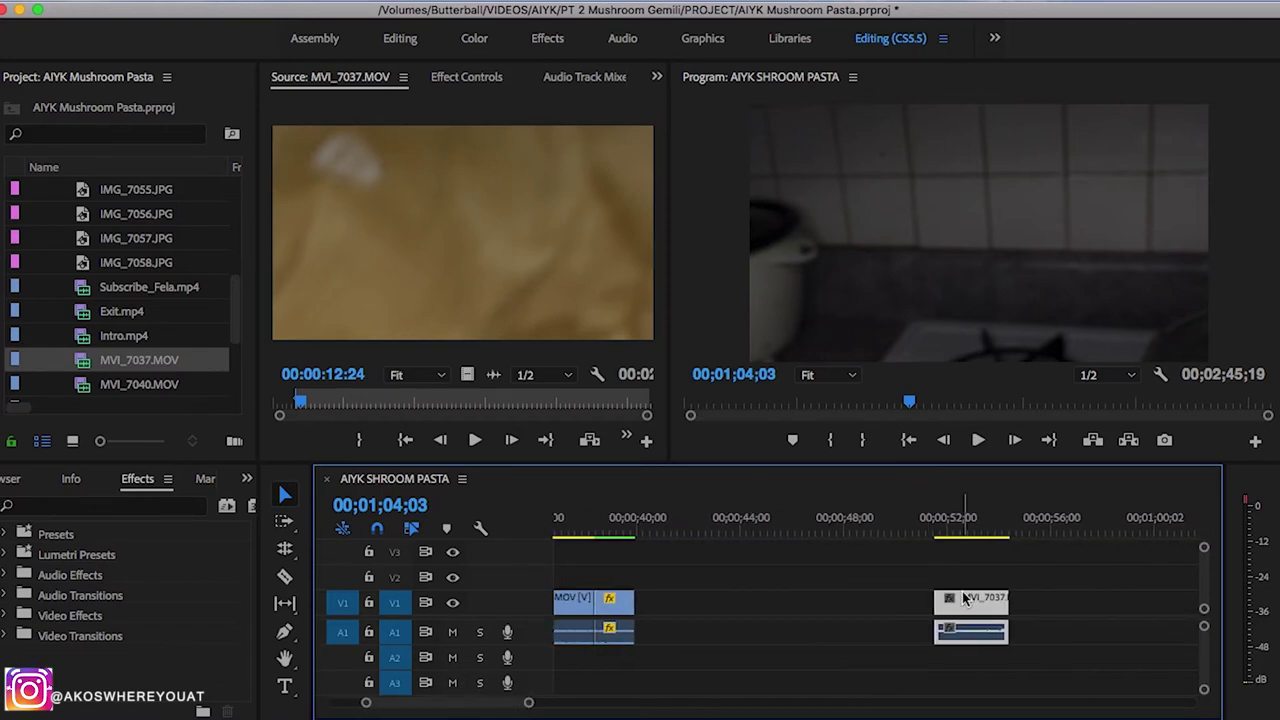
pyautogui.rightClick(965, 598)
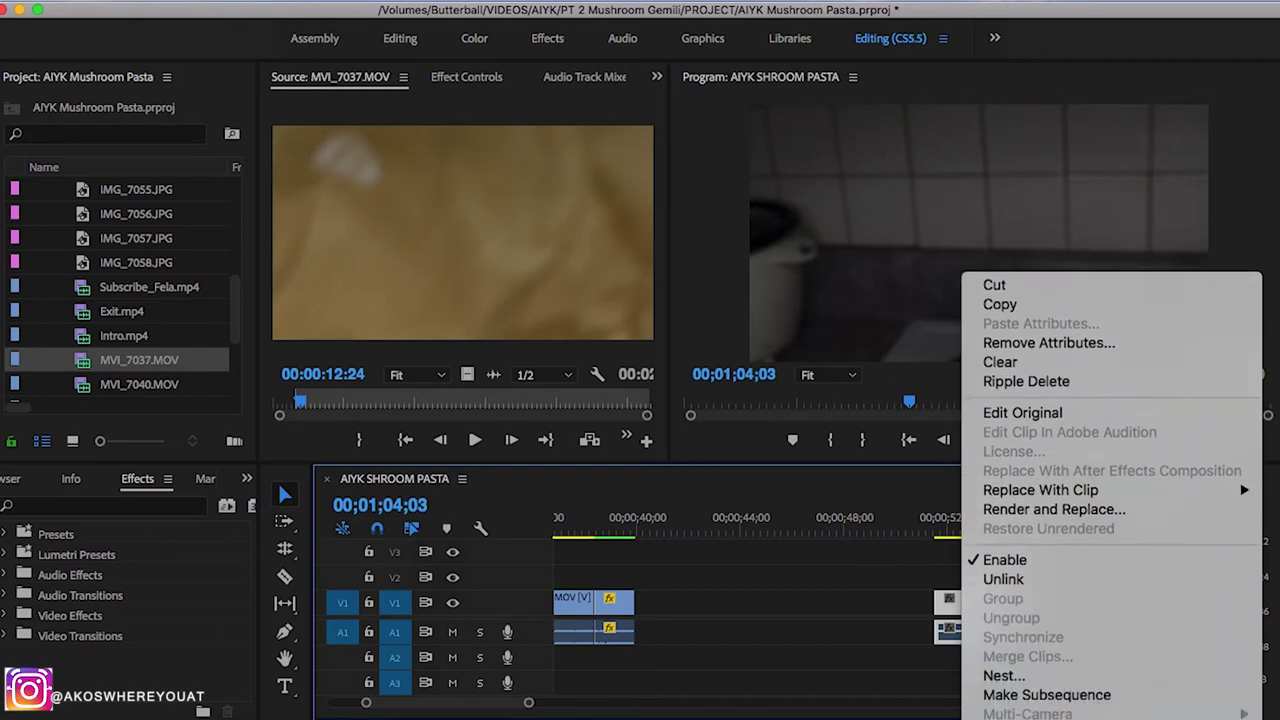
# Set the short MVI_7037 piece to Reverse Speed via Speed/Duration
pyautogui.click(1051, 566)
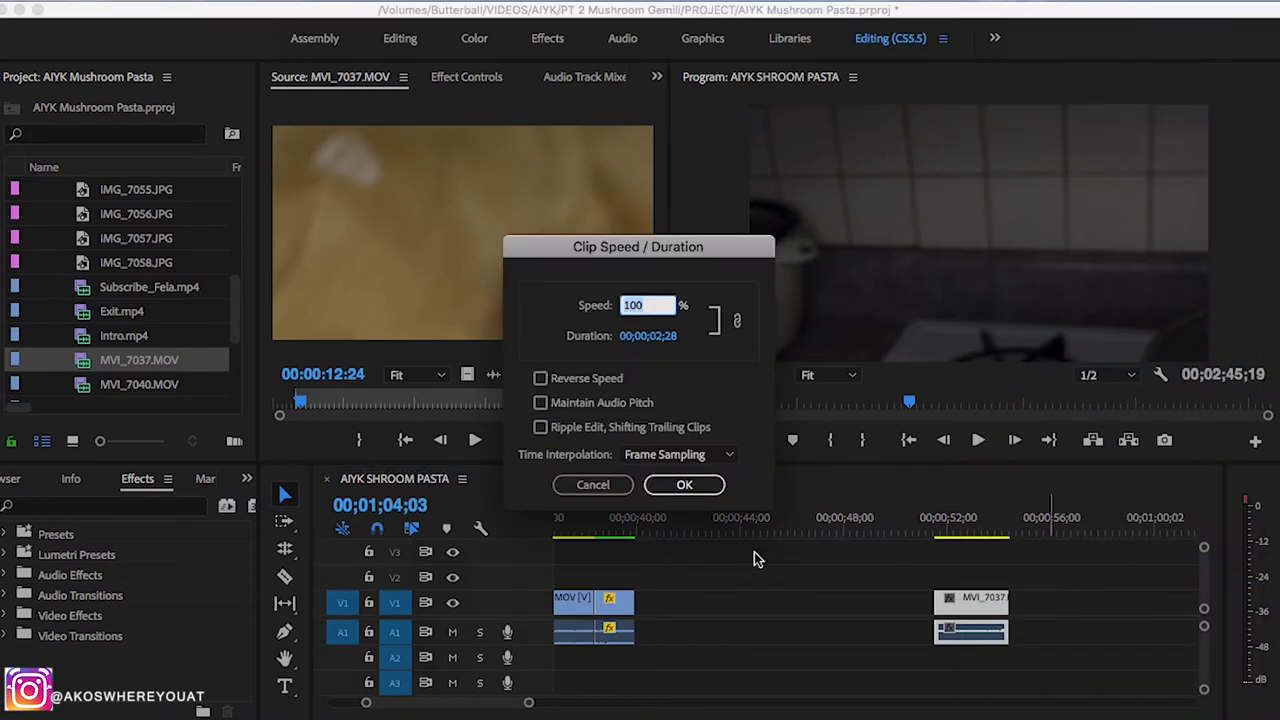
pyautogui.click(541, 379)
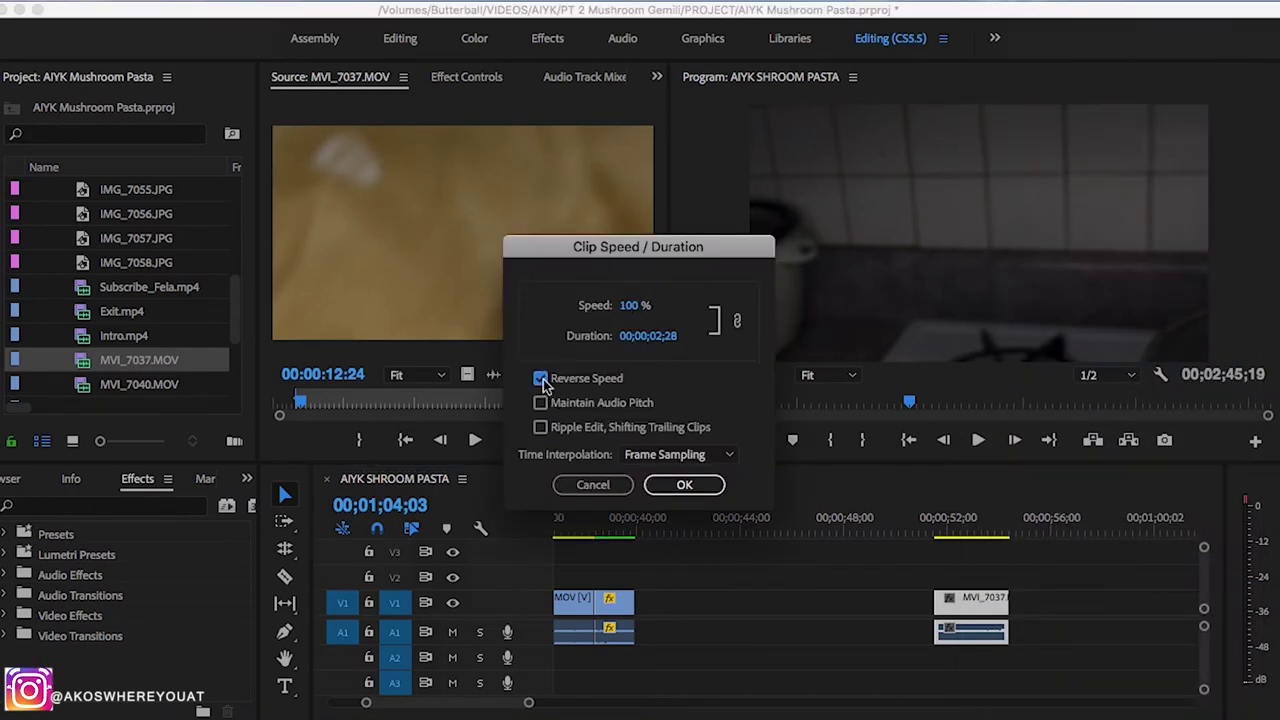
pyautogui.click(684, 485)
# Render the reversed piece with Sequence > Render Selection and preview it
pyautogui.click(937, 517)
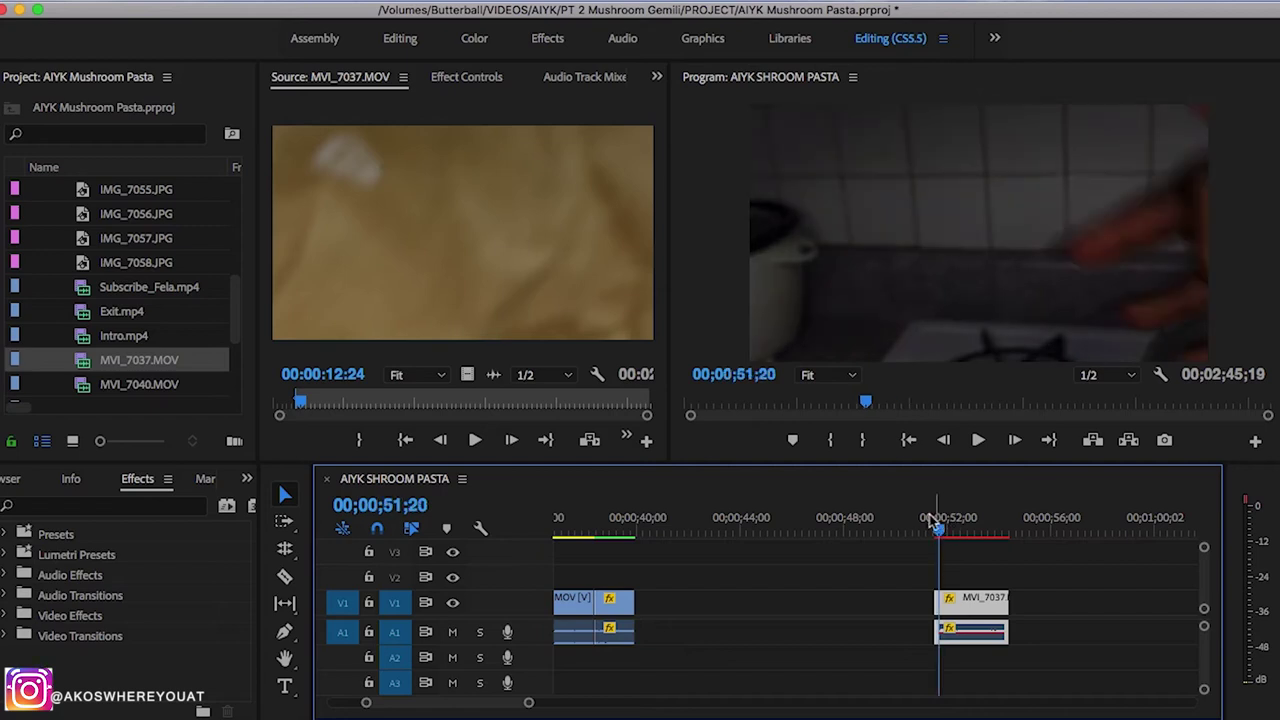
pyautogui.click(343, 4)
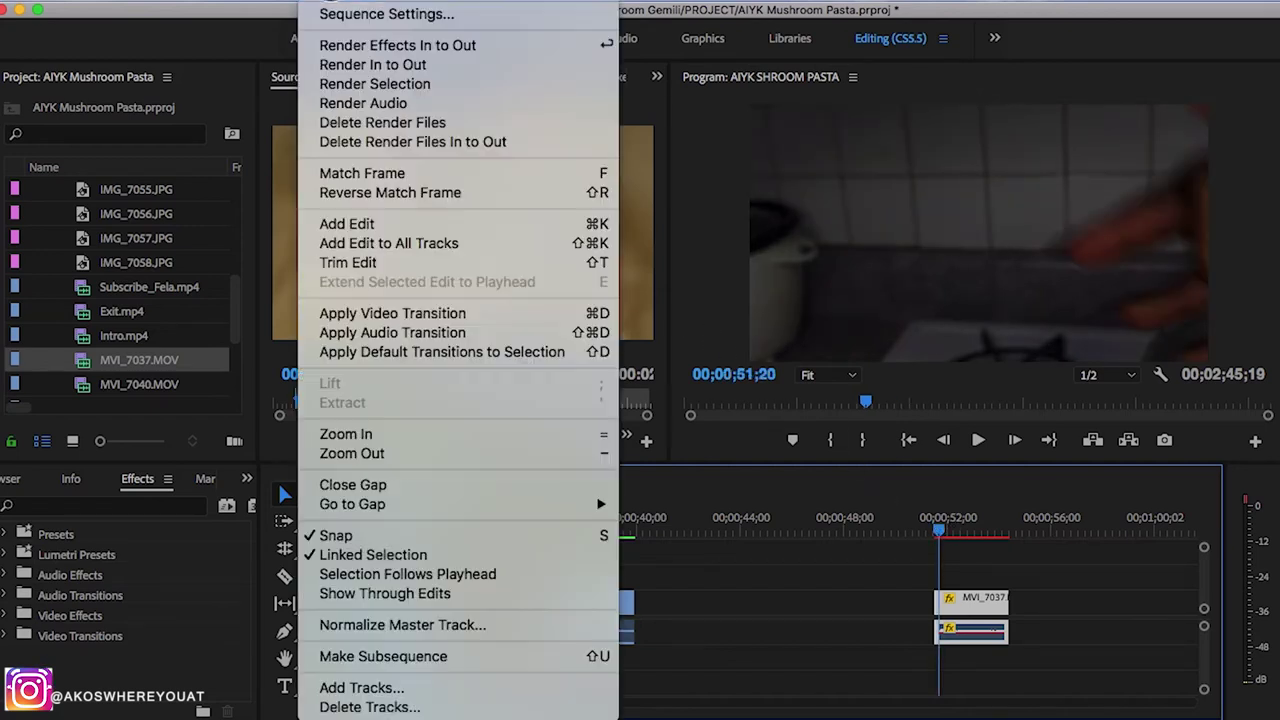
pyautogui.click(340, 84)
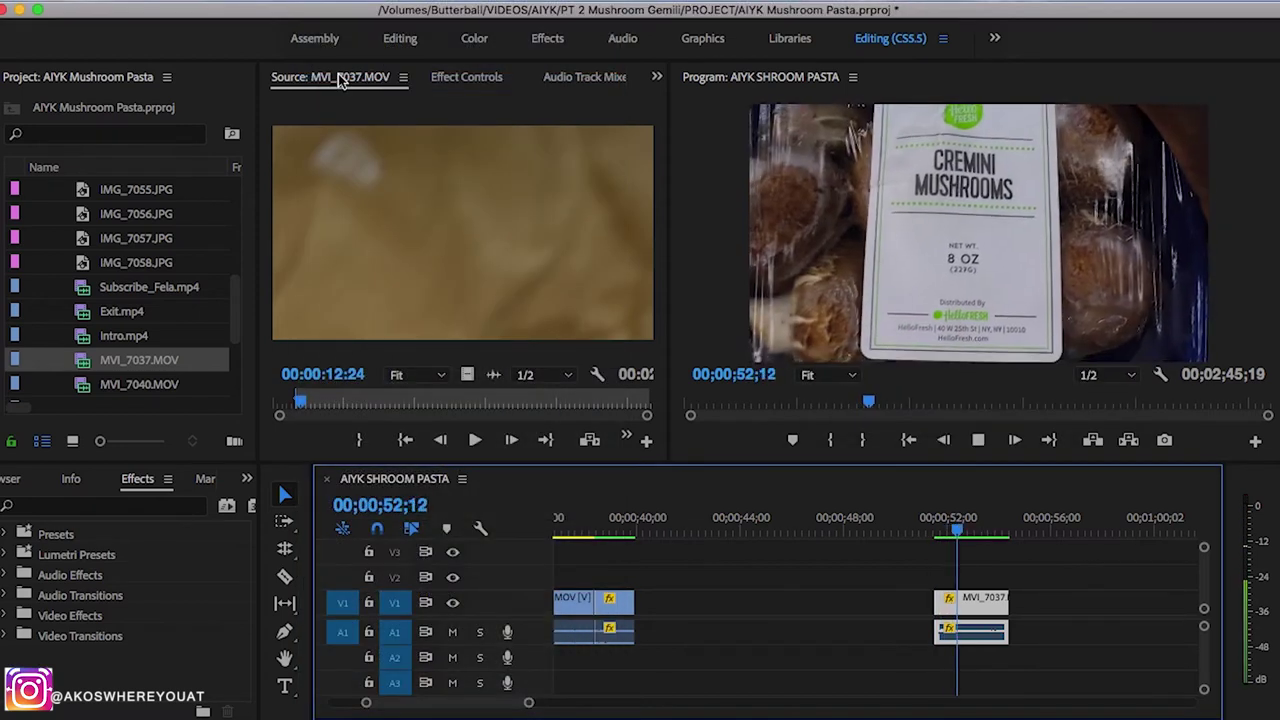
pyautogui.press('space')
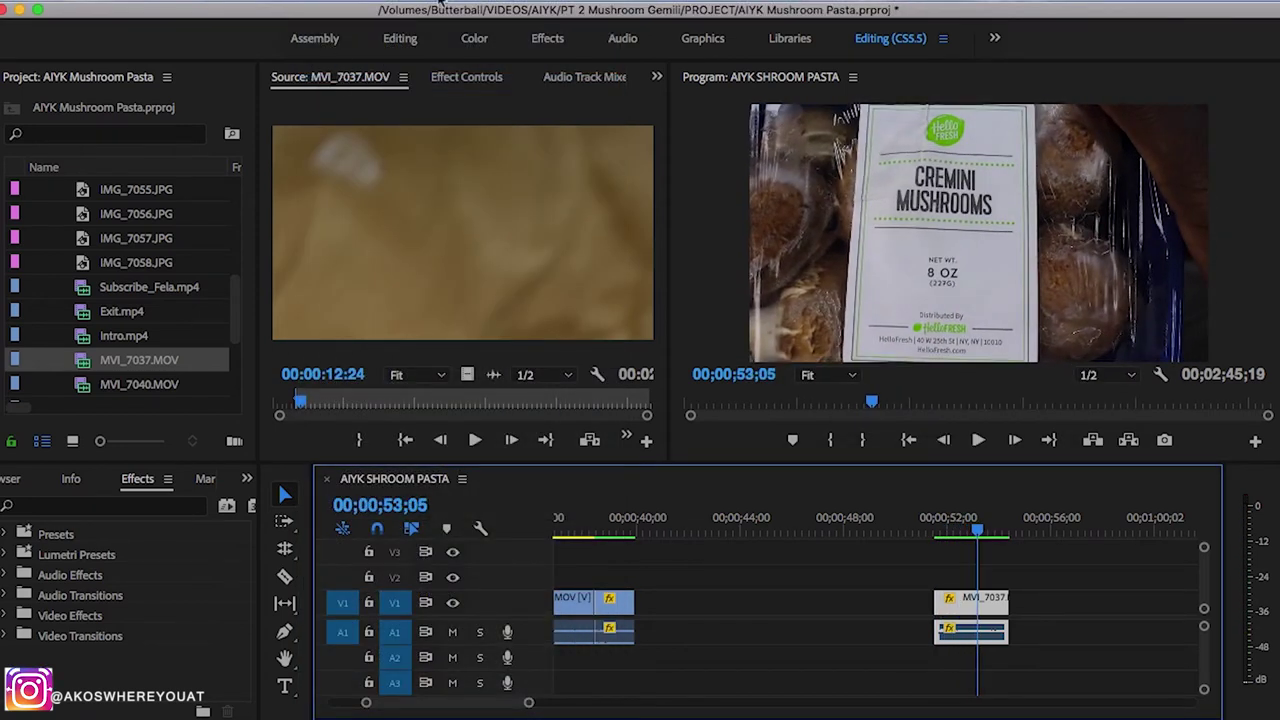
# Trim the reversed MVI_7037 piece and place it right after the earlier clip near 40 seconds
pyautogui.click(931, 520)
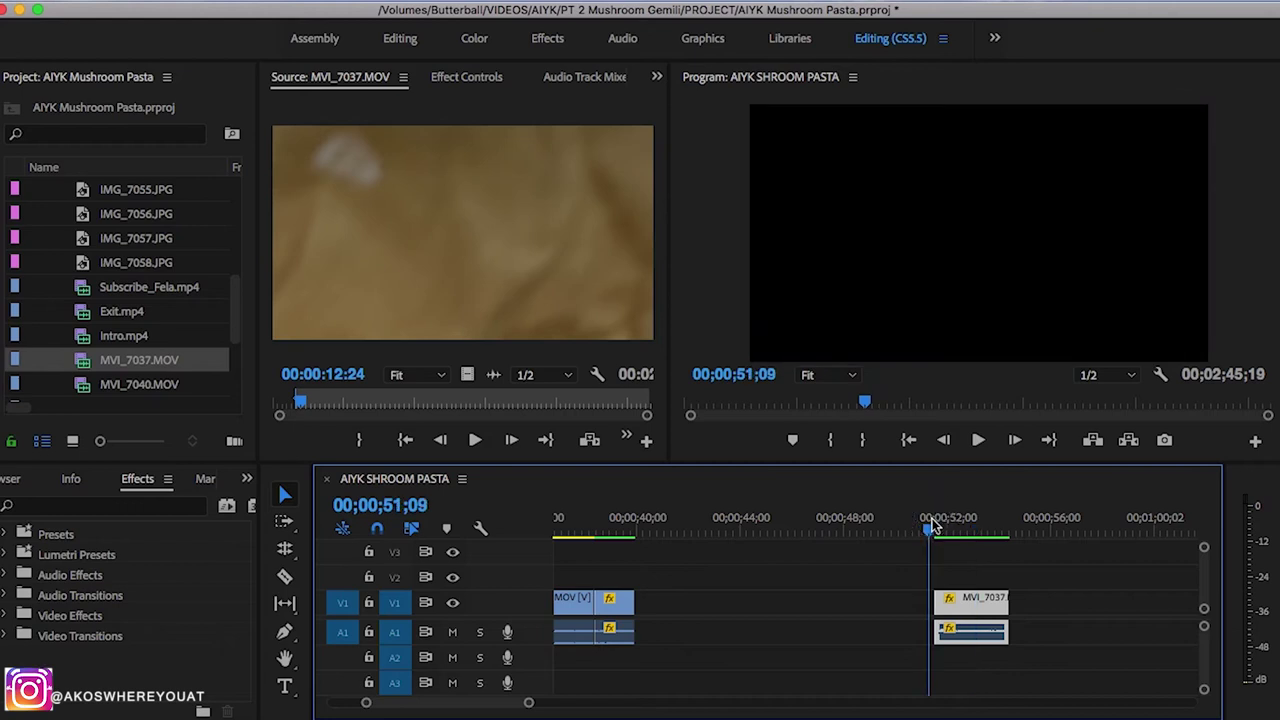
pyautogui.press('space')
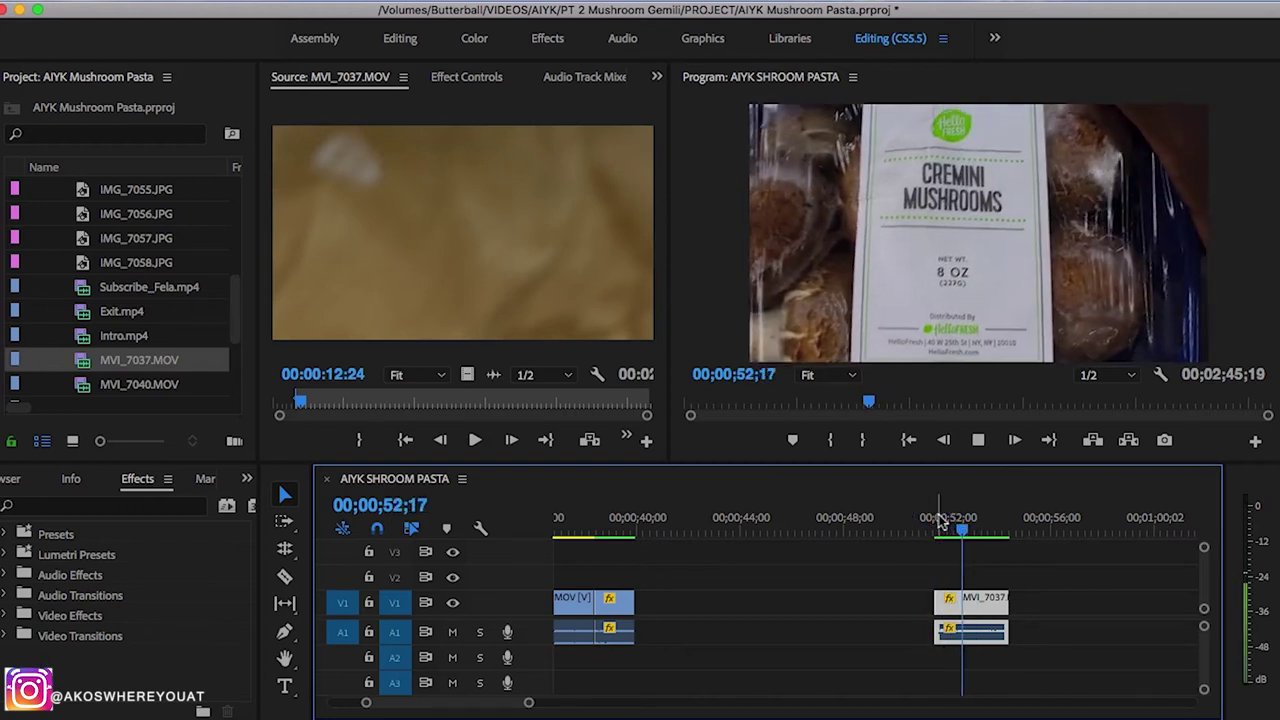
pyautogui.press('space')
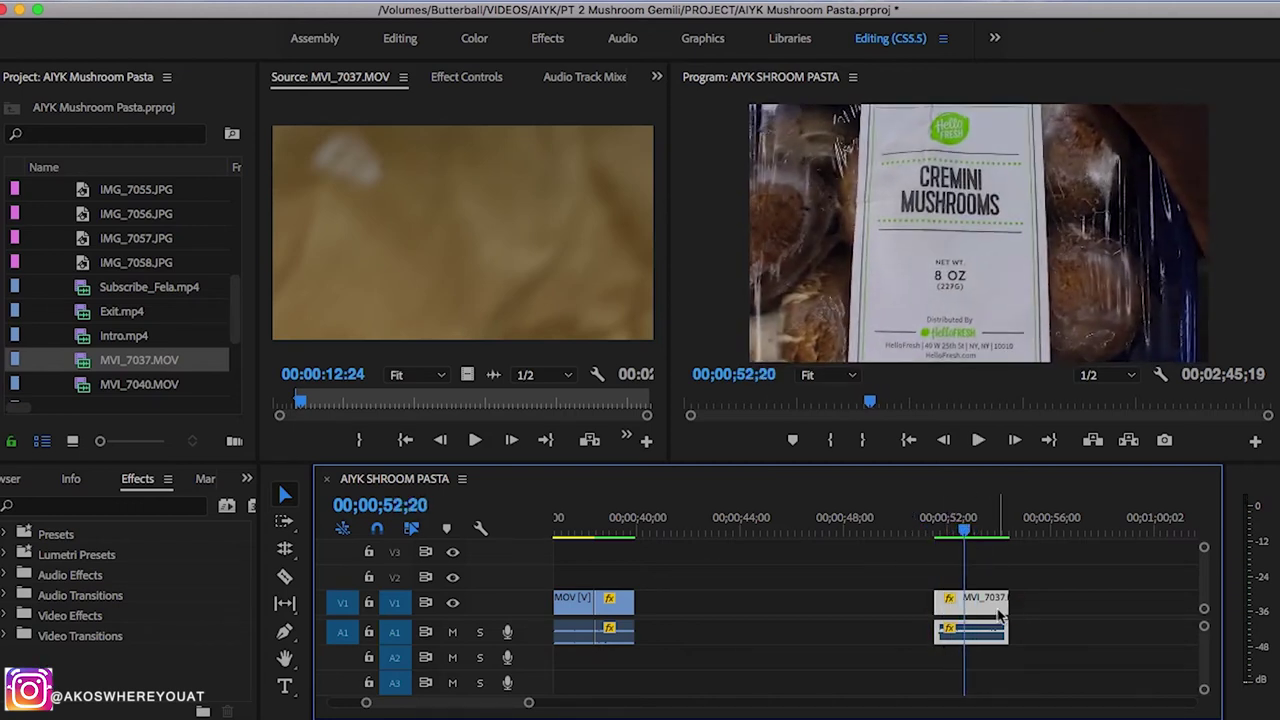
pyautogui.moveTo(997, 600); pyautogui.dragTo(644, 630)
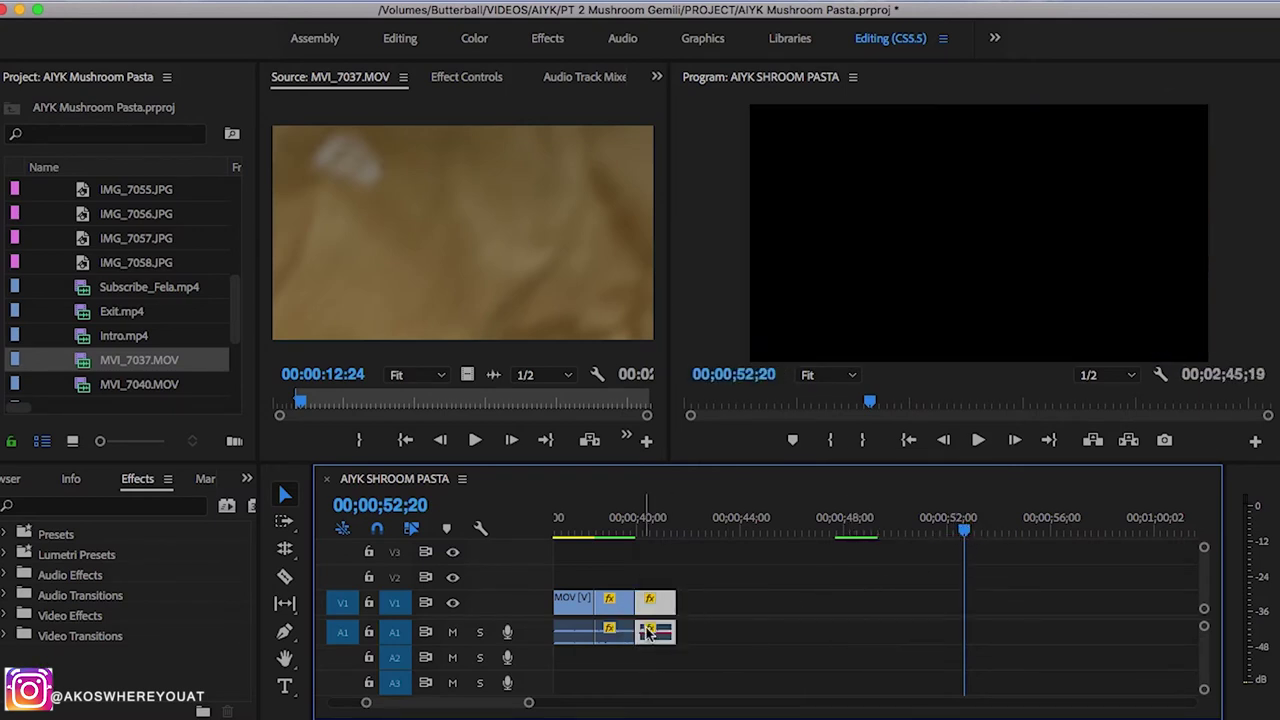
# Play the sequence back around the relocated piece and zoom the timeline out
pyautogui.click(584, 529)
pyautogui.press('space')
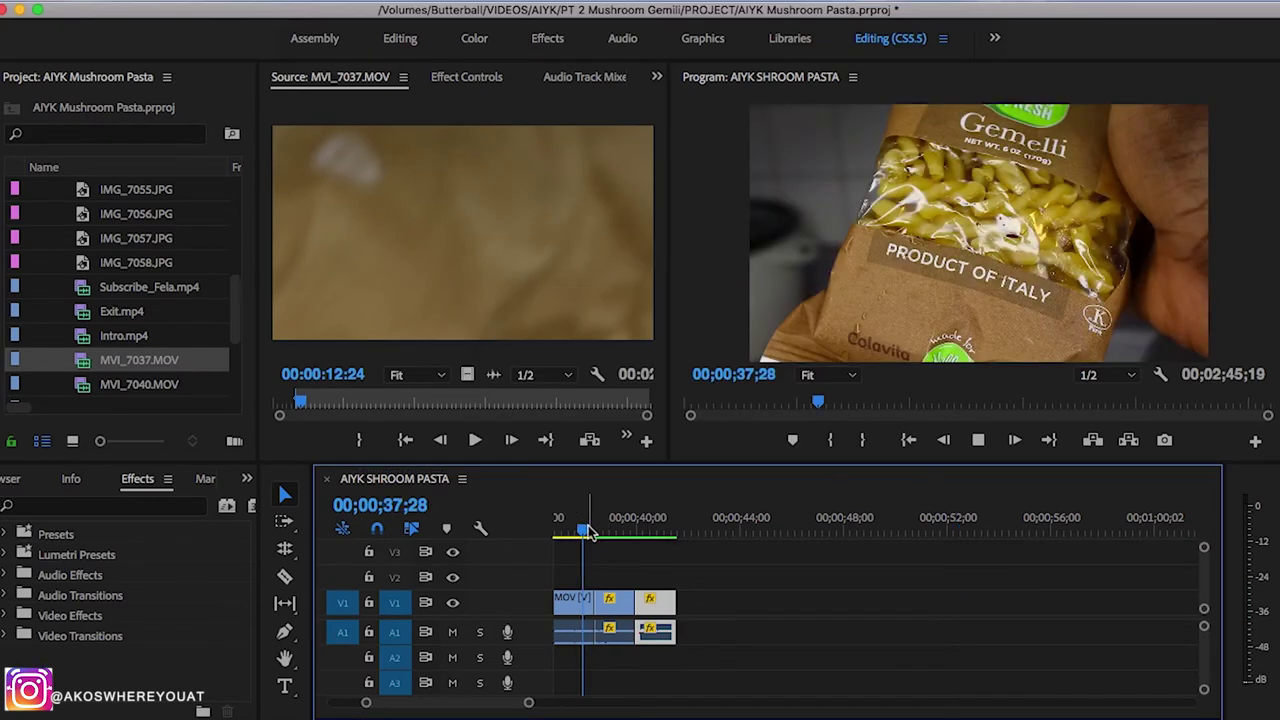
pyautogui.hscroll(-5, 590, 531)
pyautogui.hscroll(5, 590, 531)
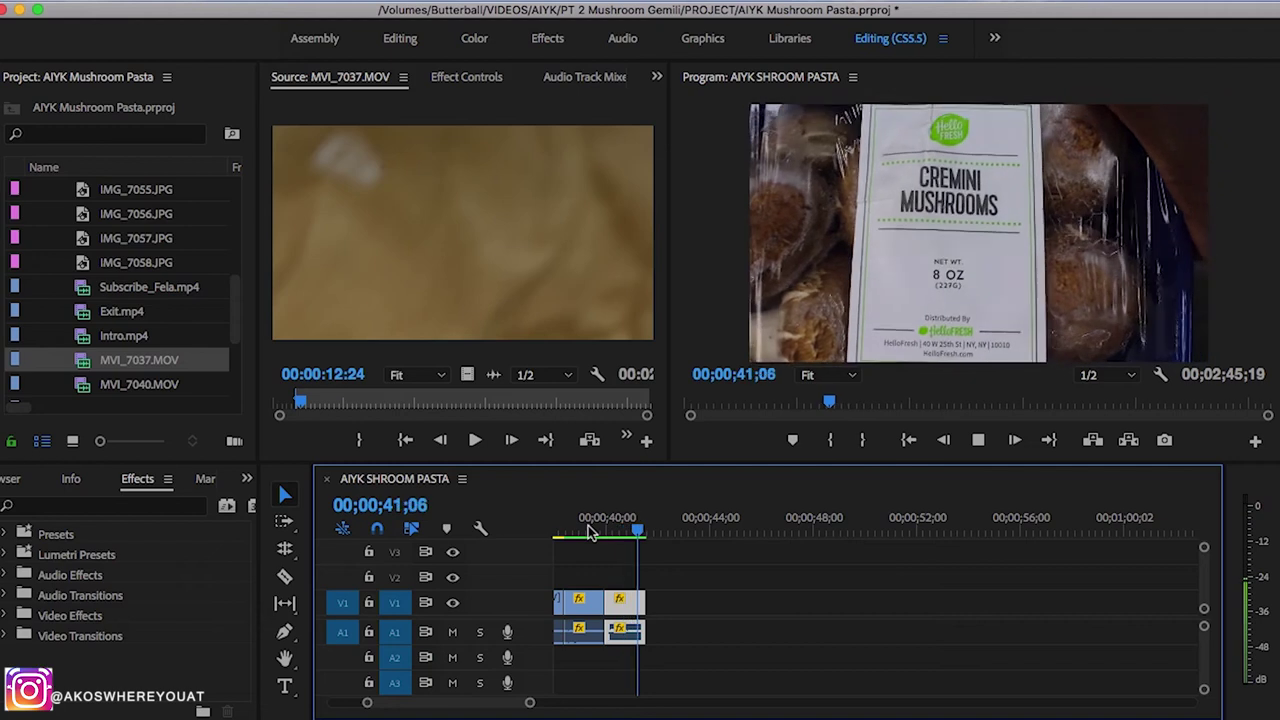
pyautogui.press('space')
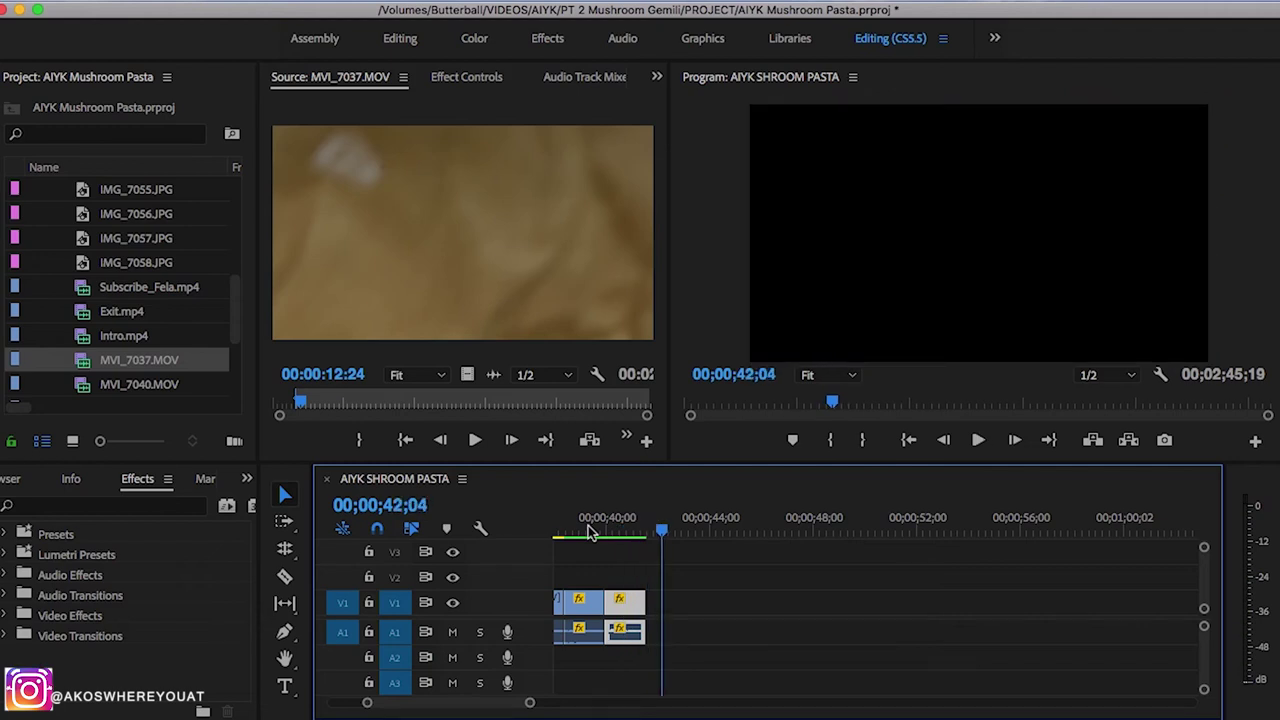
pyautogui.press('-')
pyautogui.press('-')
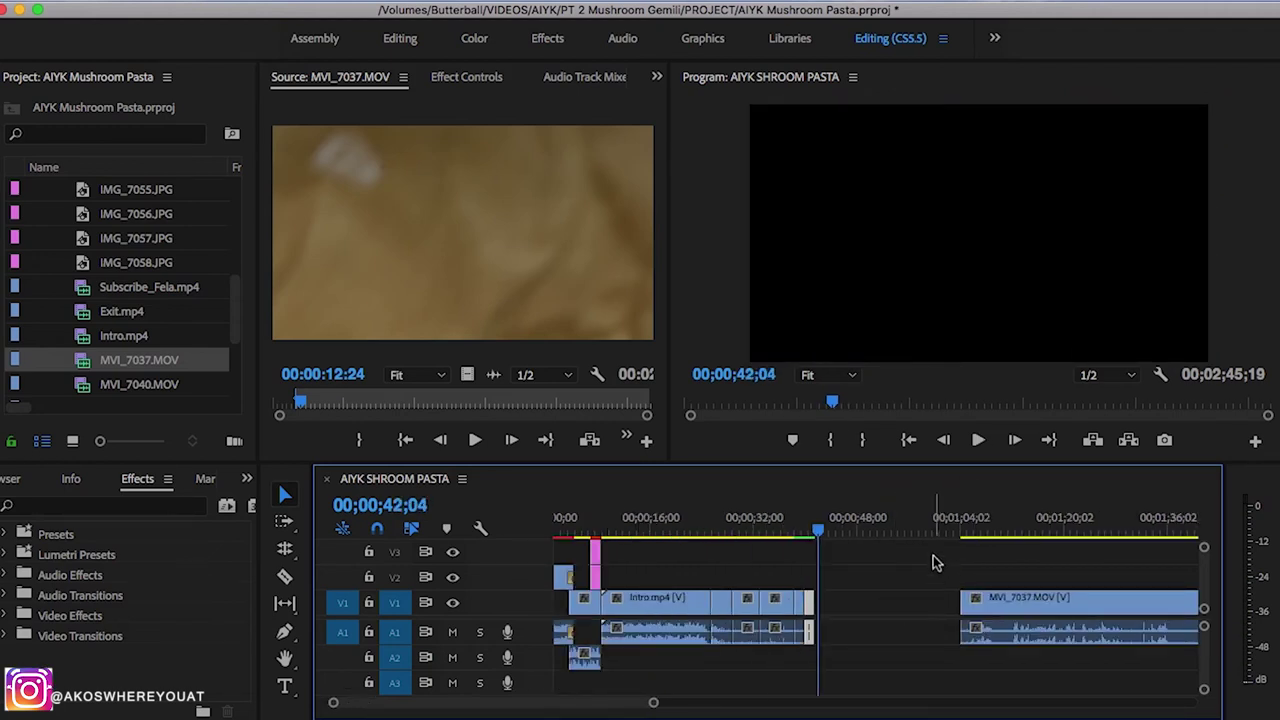
pyautogui.click(960, 523)
# Trim the later MVI_7037 segment to start at 00;01;11;10 on the Gemelli pasta package
pyautogui.click(962, 522)
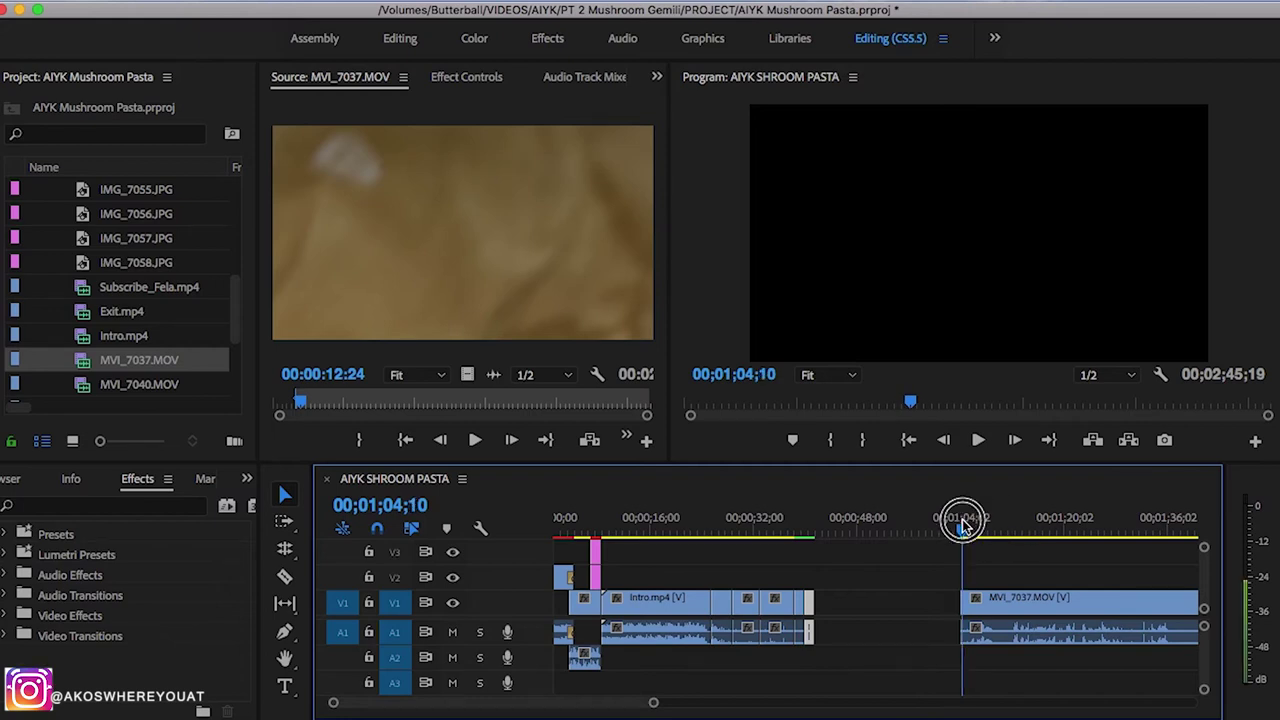
pyautogui.press('space')
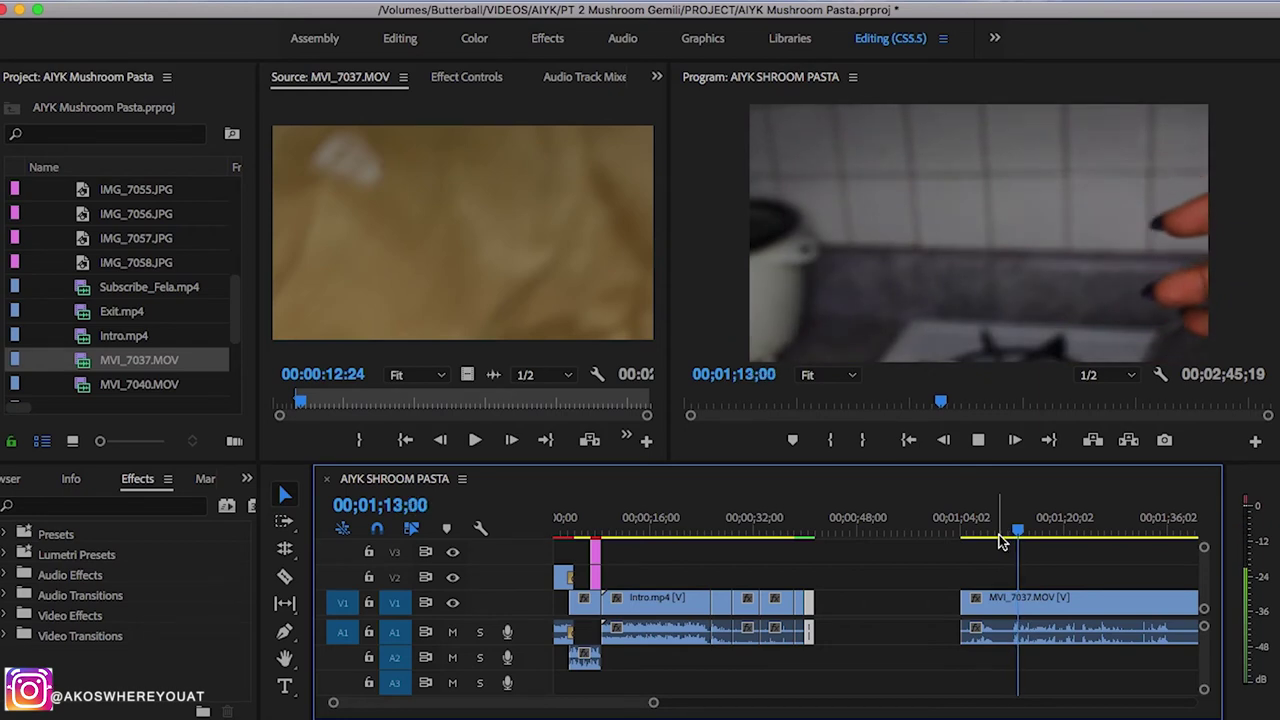
pyautogui.press('space')
pyautogui.click(998, 516)
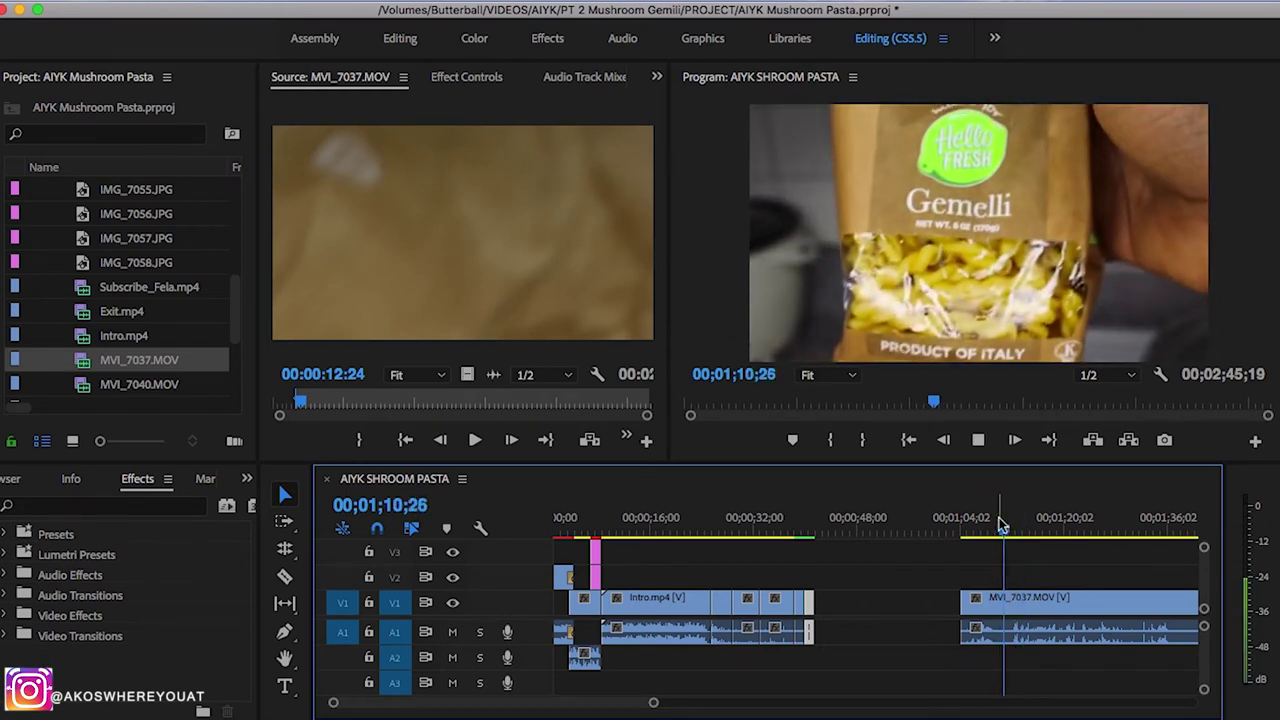
pyautogui.press('space')
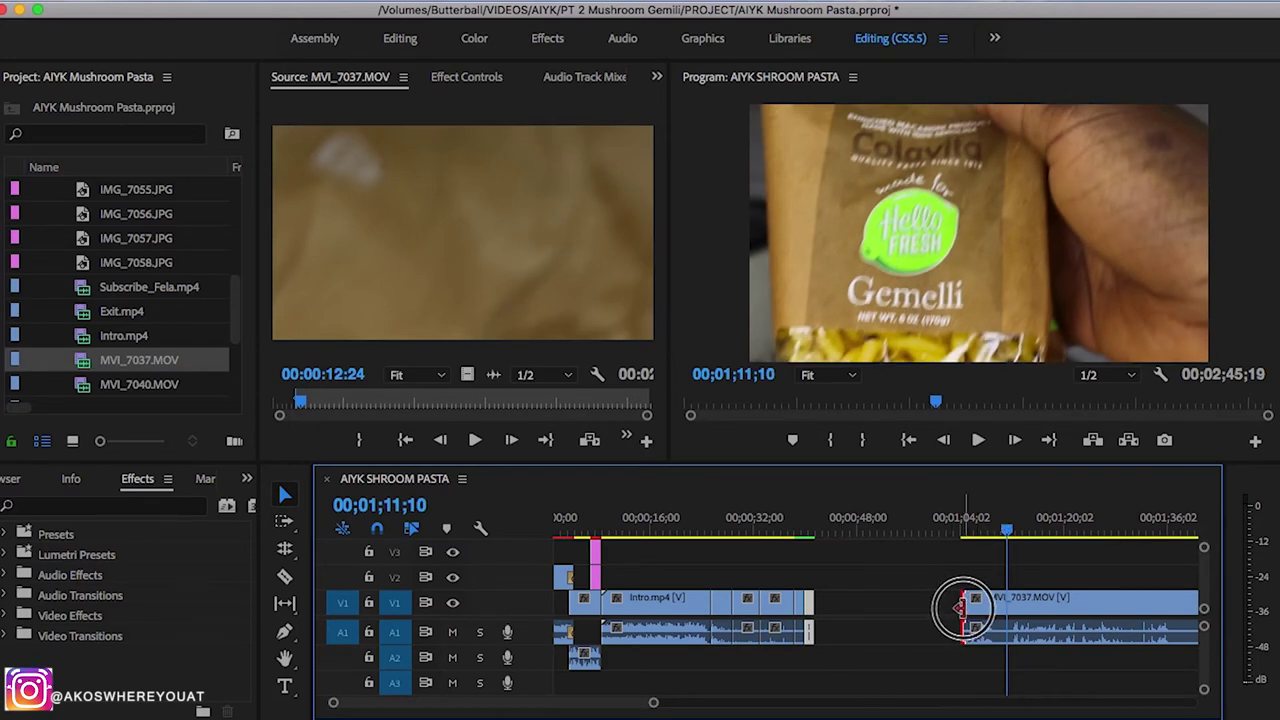
pyautogui.moveTo(963, 600); pyautogui.dragTo(1010, 601)
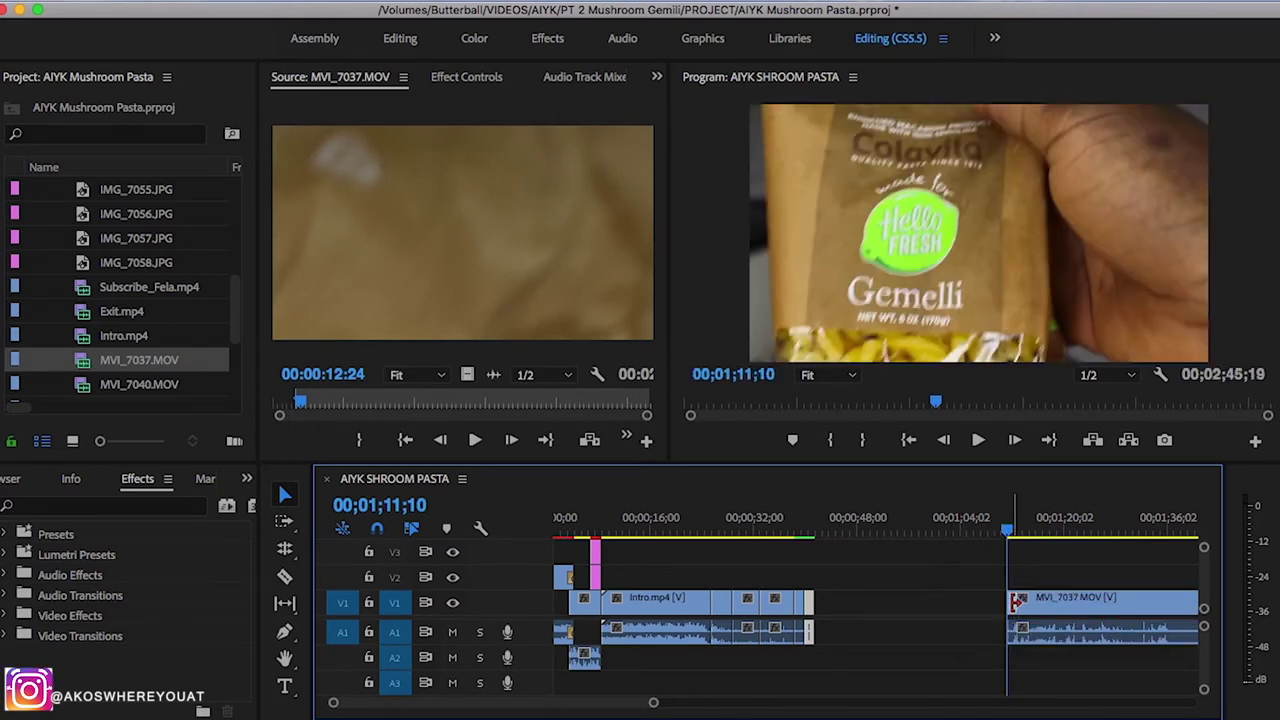
# Step through the clip frame by frame to find where the pasta-bag shot ends at 01;13;04
pyautogui.press('space')
pyautogui.press('Left')
pyautogui.press('Left')
pyautogui.press('Left')
pyautogui.press('Left')
pyautogui.press('Left')
pyautogui.press('Left')
pyautogui.press('Left')
pyautogui.press('Left')
pyautogui.press('Left')
pyautogui.press('Left')
pyautogui.press('Left')
pyautogui.press('Left')
pyautogui.press('Left')
pyautogui.press('Left')
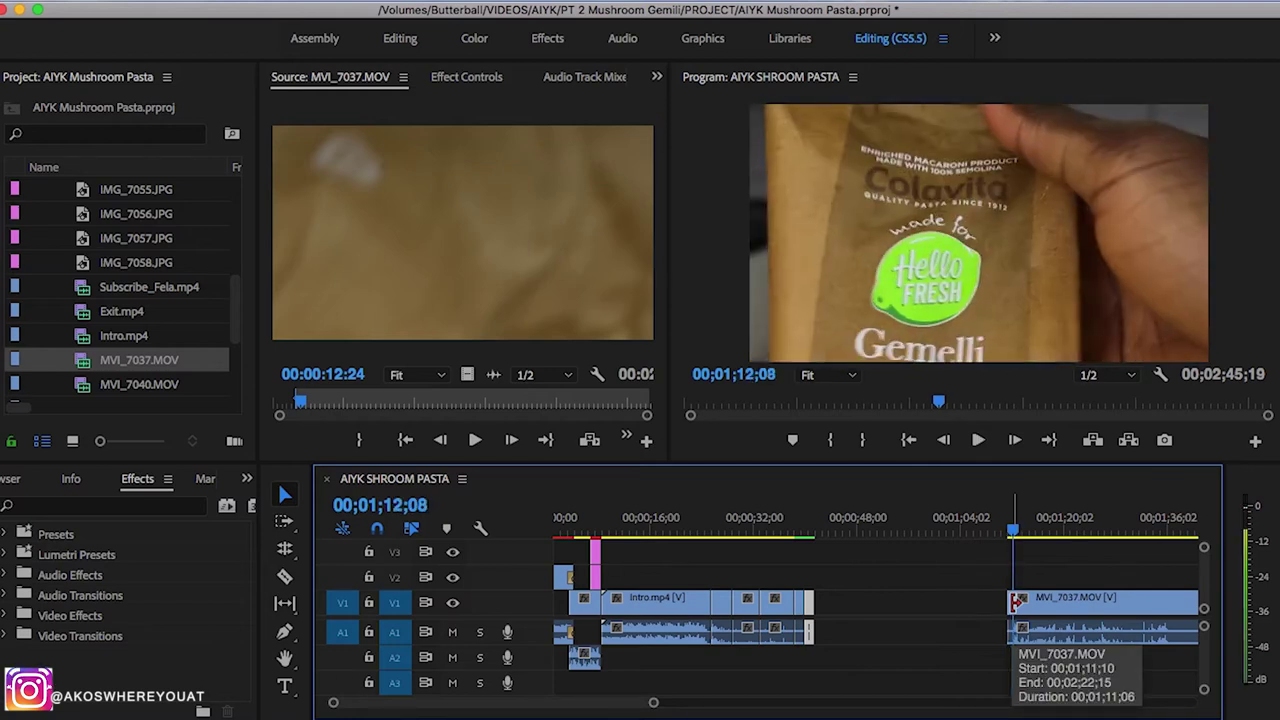
pyautogui.press('Left')
pyautogui.press('Left')
pyautogui.press('Left')
pyautogui.press('Left')
pyautogui.press('Left')
pyautogui.press('Left')
pyautogui.press('Left')
pyautogui.press('Left')
pyautogui.press('Left')
pyautogui.press('Left')
pyautogui.press('Left')
pyautogui.press('Left')
pyautogui.press('Left')
pyautogui.press('Left')
pyautogui.press('Left')
pyautogui.press('Left')
pyautogui.press('Left')
pyautogui.press('Left')
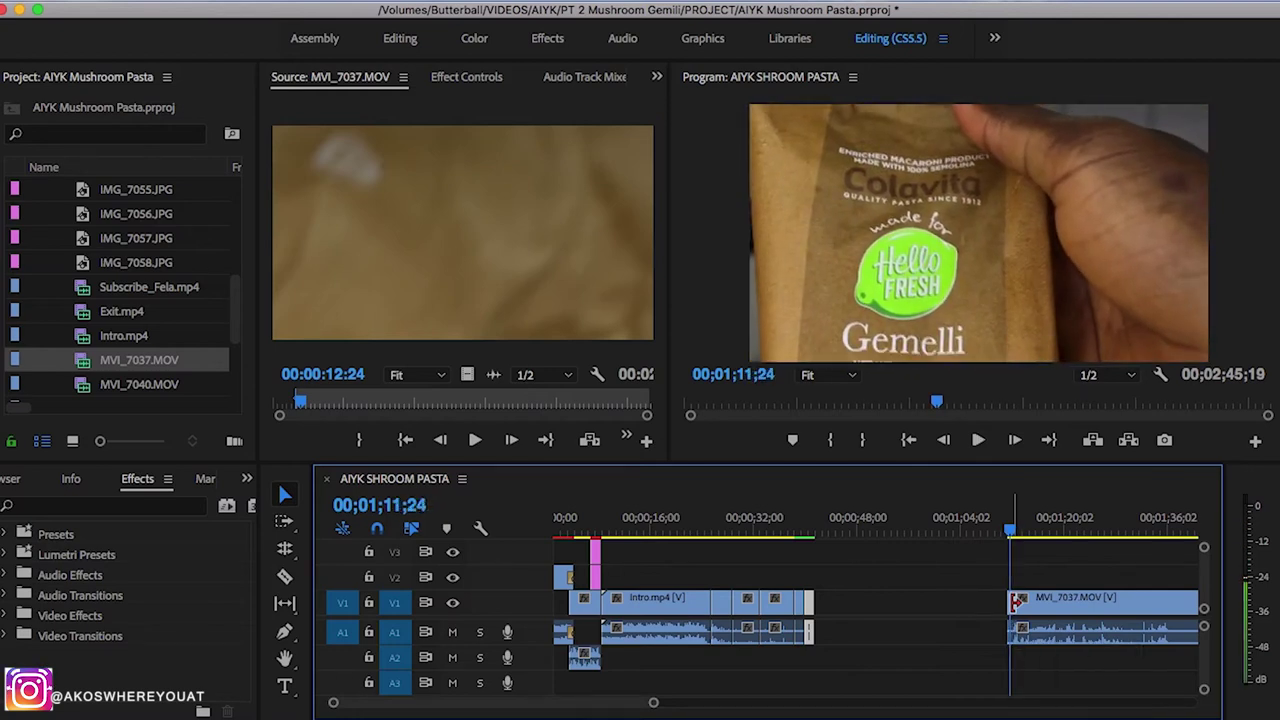
pyautogui.press('Left')
pyautogui.press('Left')
pyautogui.press('Left')
pyautogui.press('Left')
pyautogui.press('Left')
pyautogui.press('Left')
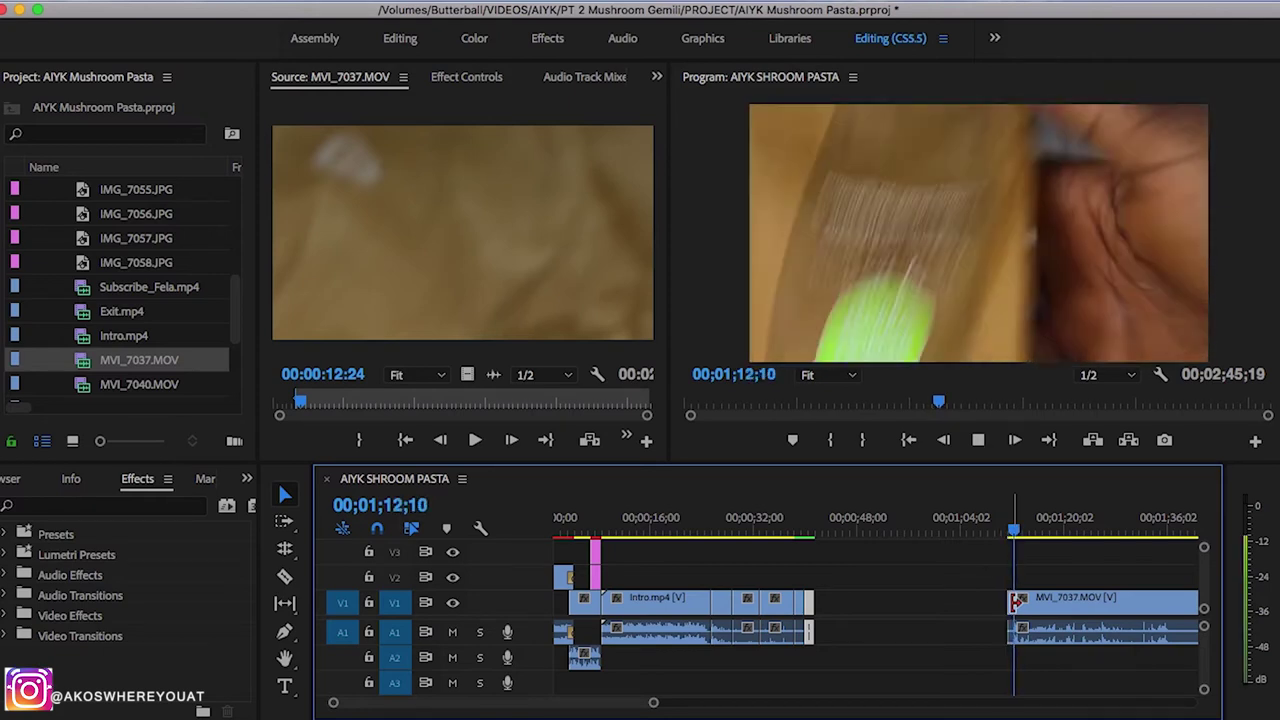
pyautogui.press('space')
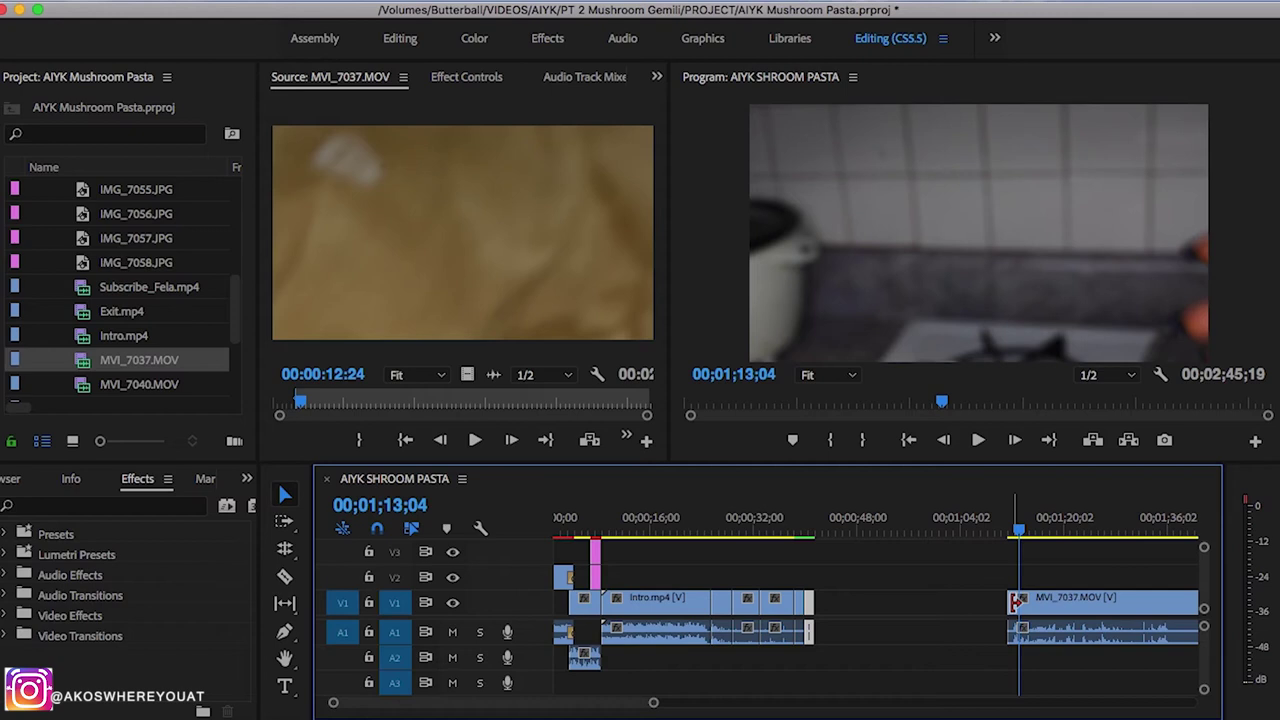
# Razor-cut MVI_7037 at the playhead and move the pasta-bag piece left to about 00;45
pyautogui.press('c')
pyautogui.click(1020, 600)
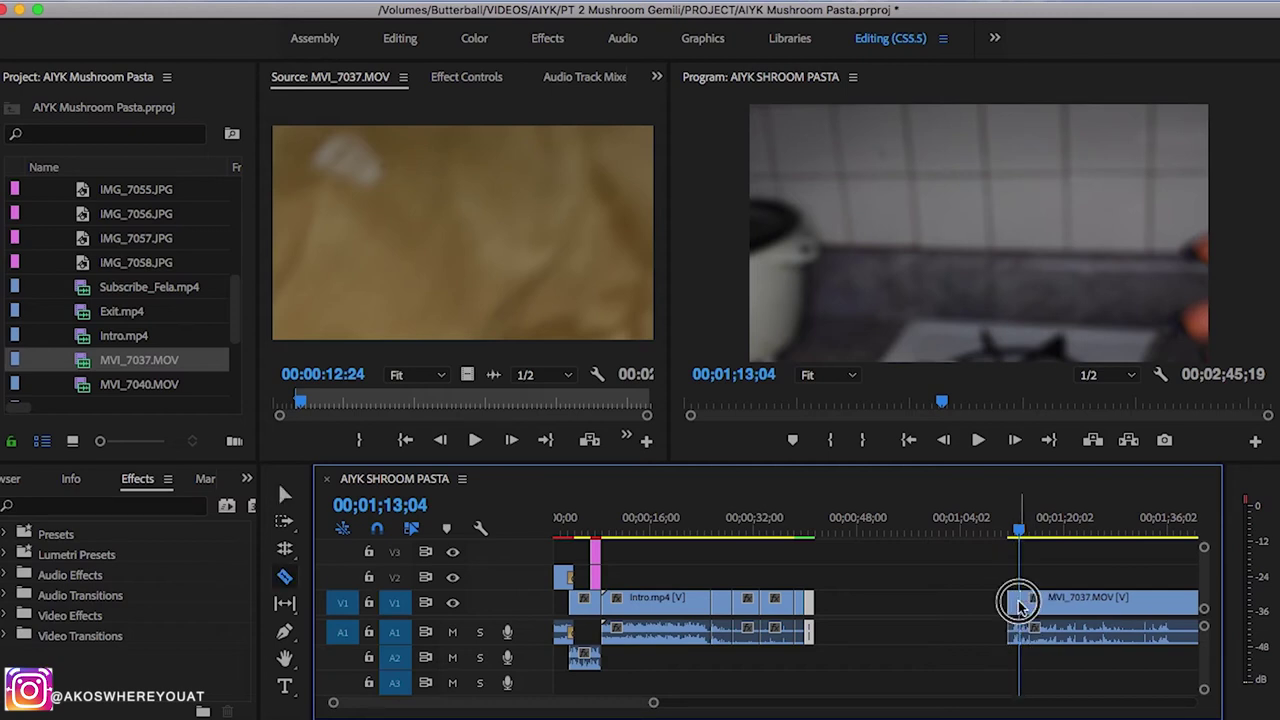
pyautogui.press('space')
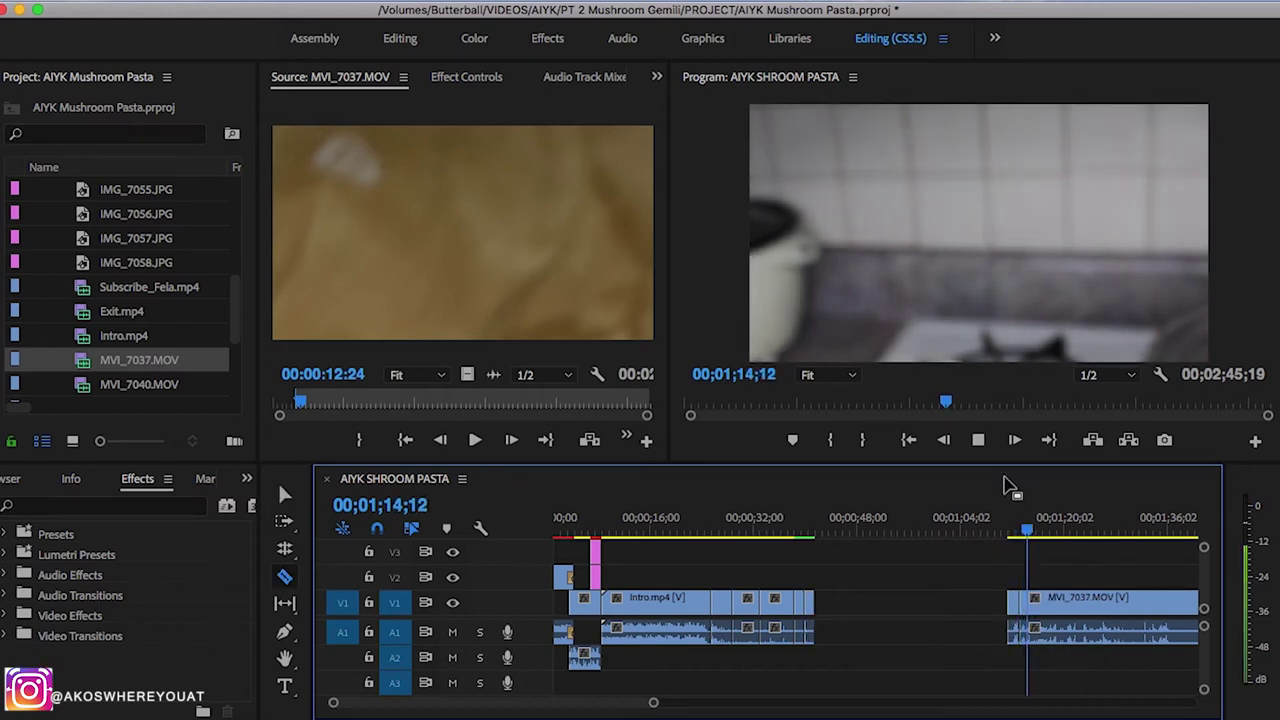
pyautogui.press('v')
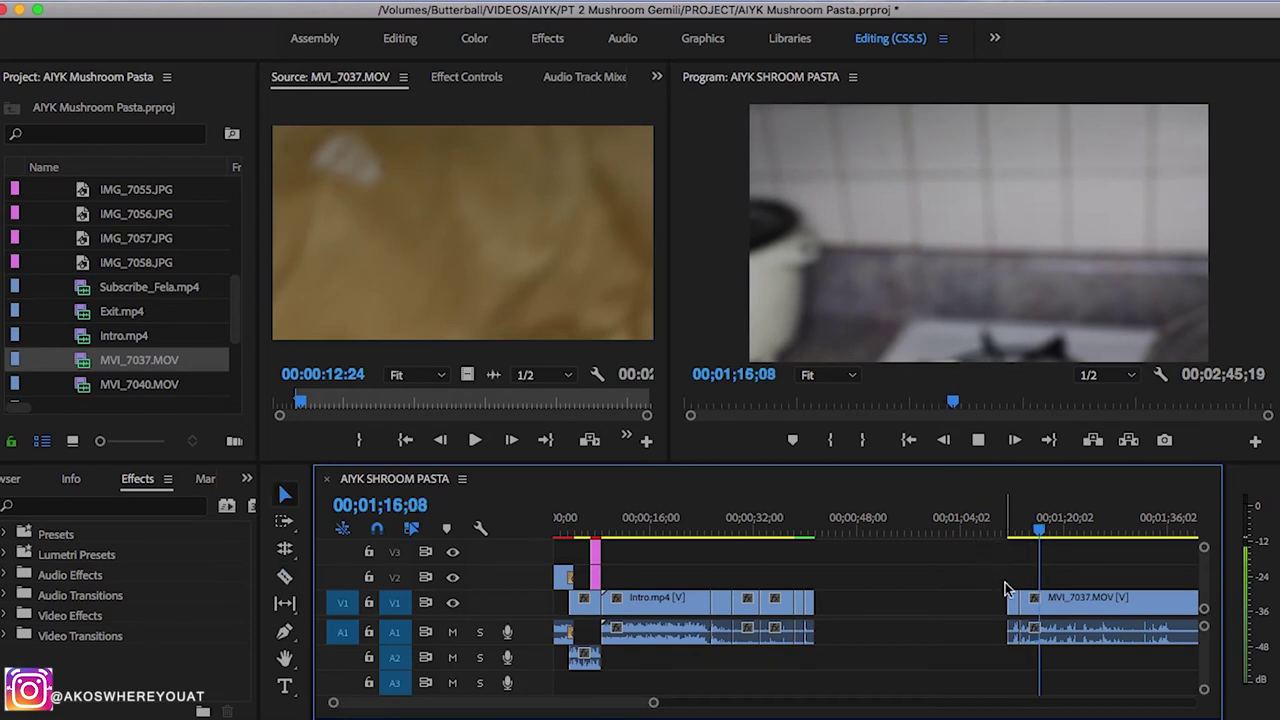
pyautogui.moveTo(1014, 598); pyautogui.dragTo(830, 600)
pyautogui.press('space')
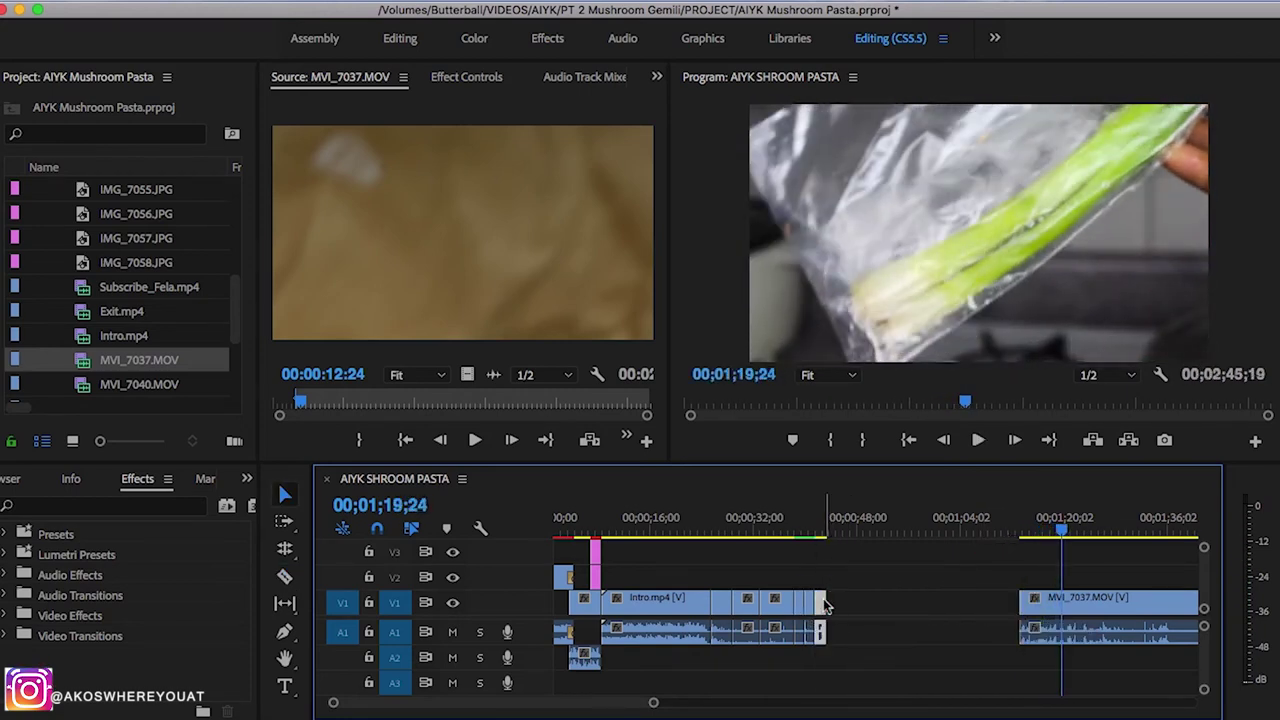
# Reverse the moved piece's speed and render it with Sequence > Render Selection
pyautogui.rightClick(826, 604)
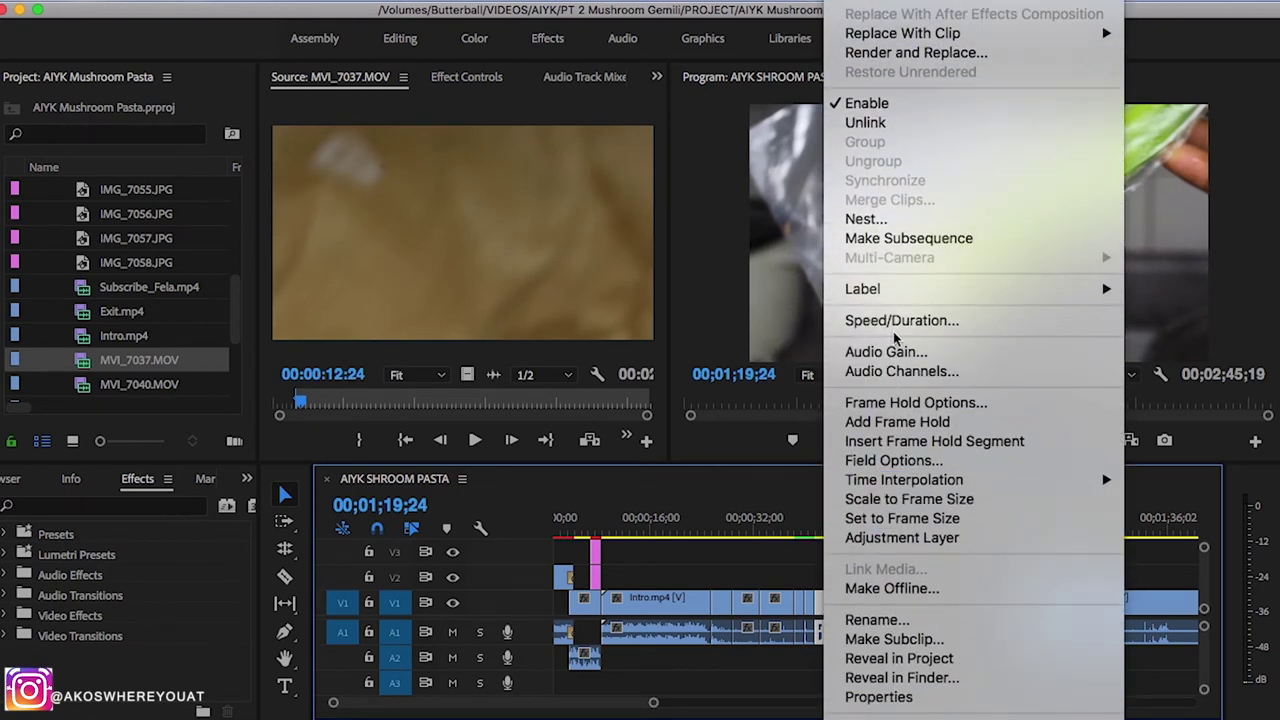
pyautogui.click(895, 322)
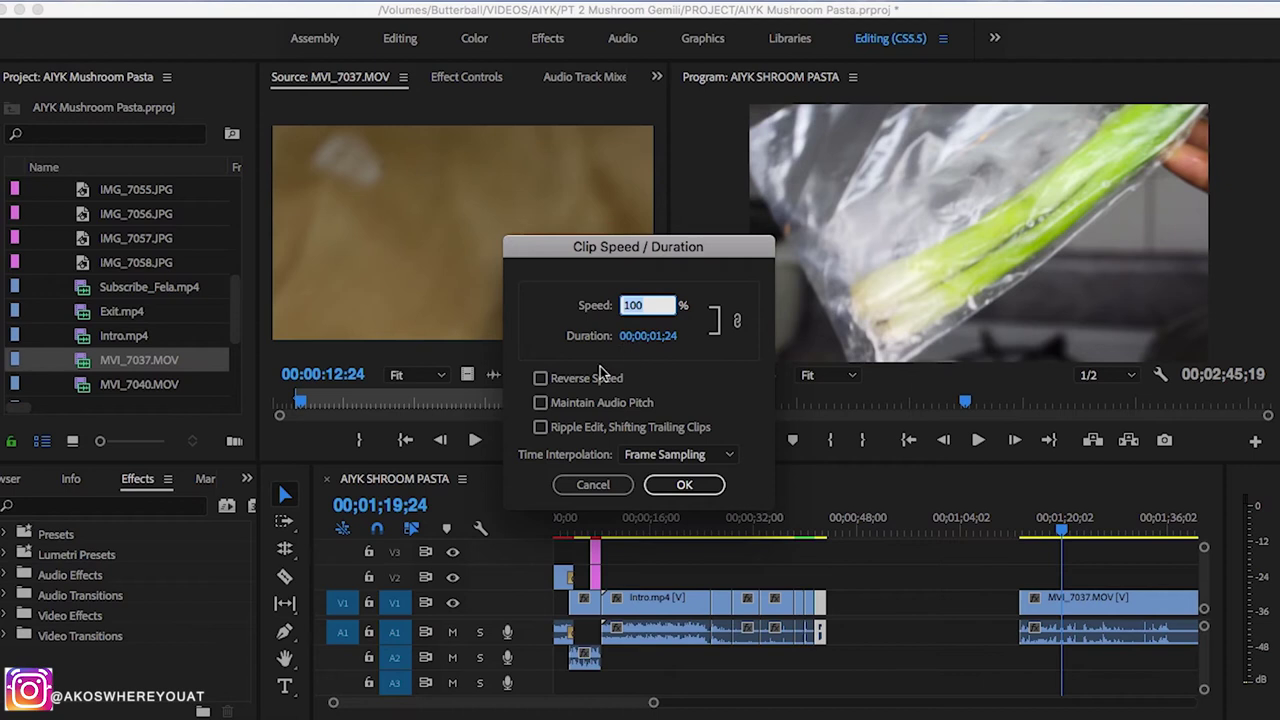
pyautogui.click(541, 379)
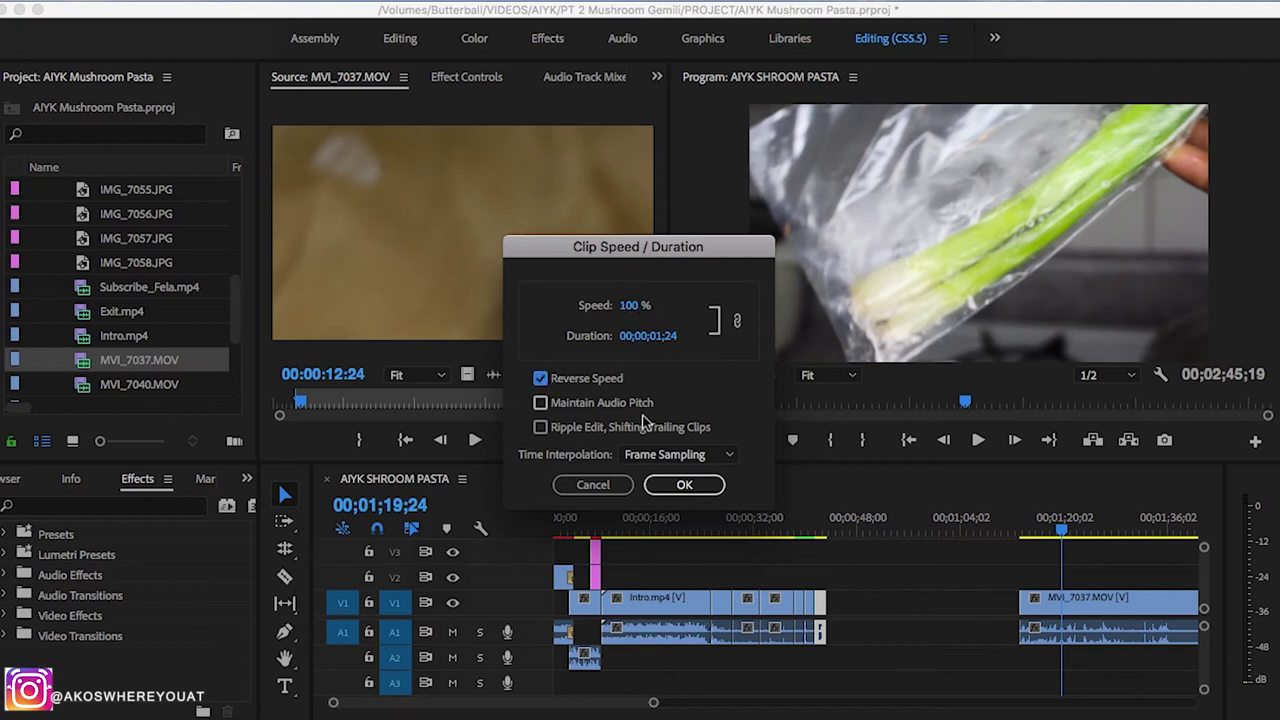
pyautogui.click(682, 485)
pyautogui.click(318, 3)
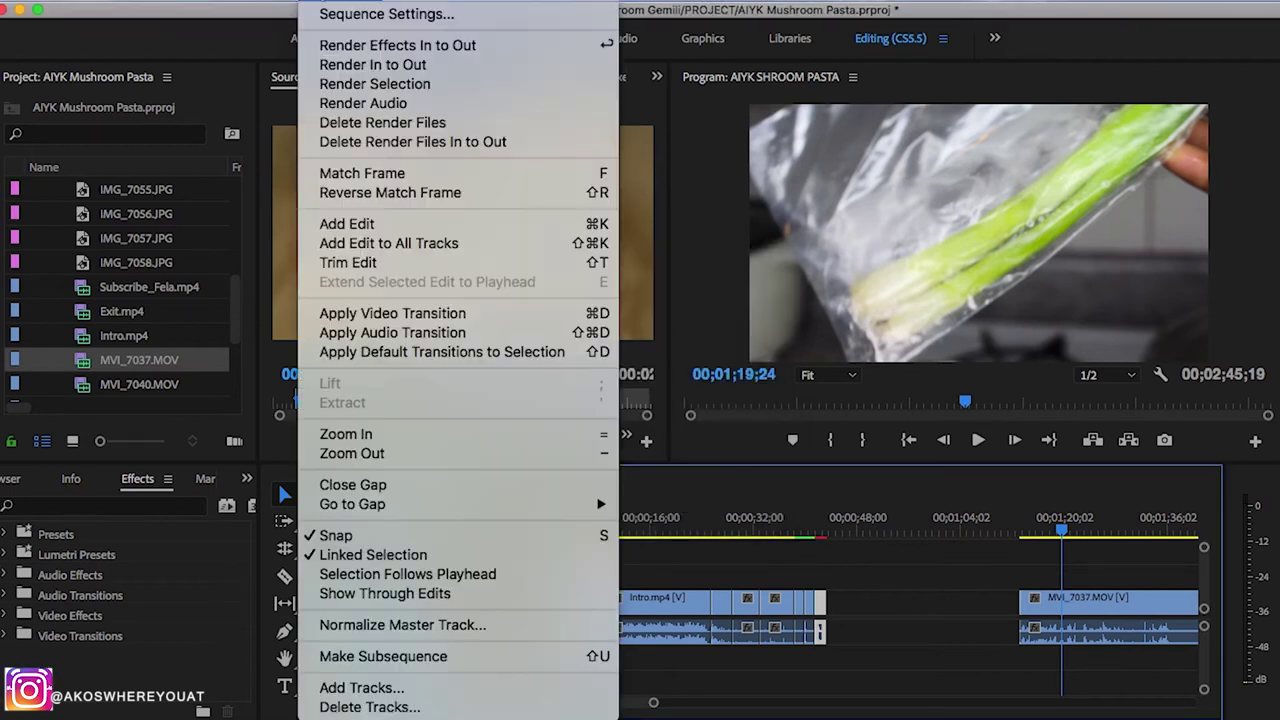
pyautogui.click(400, 84)
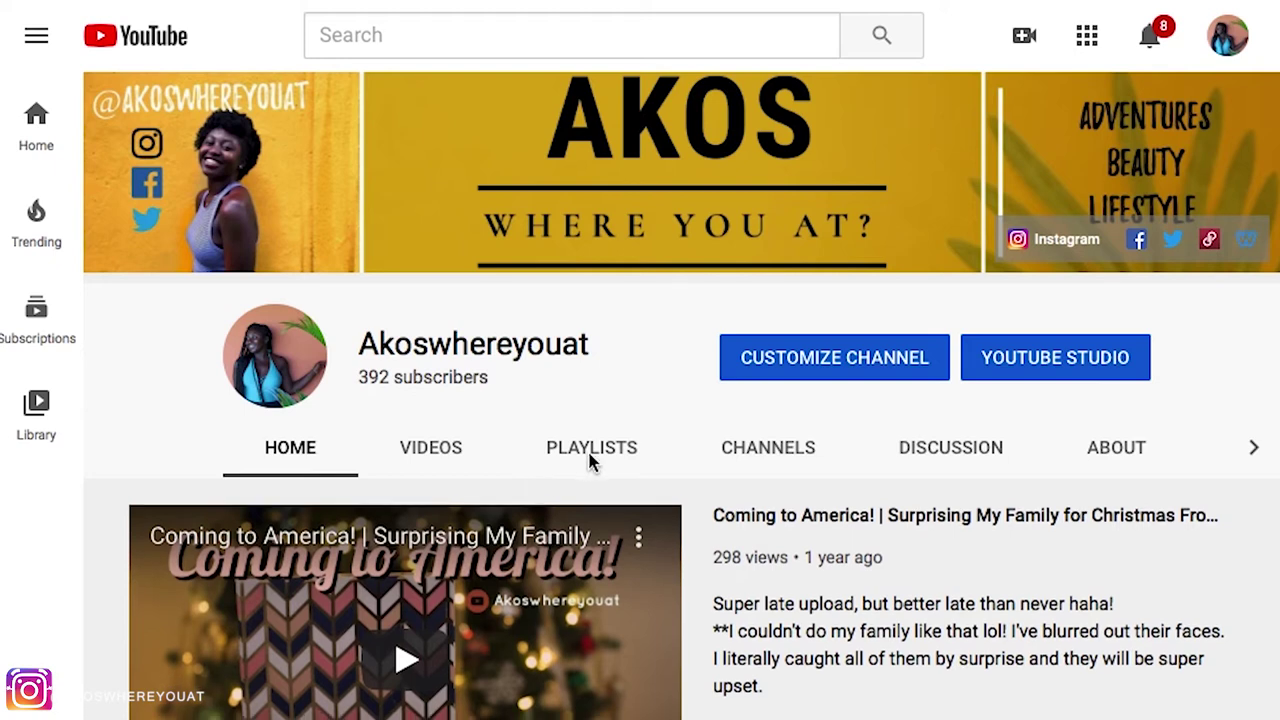
# Show the channel's playlists and start the Editing & Set Up playlist
pyautogui.scroll(-1, 592, 458)
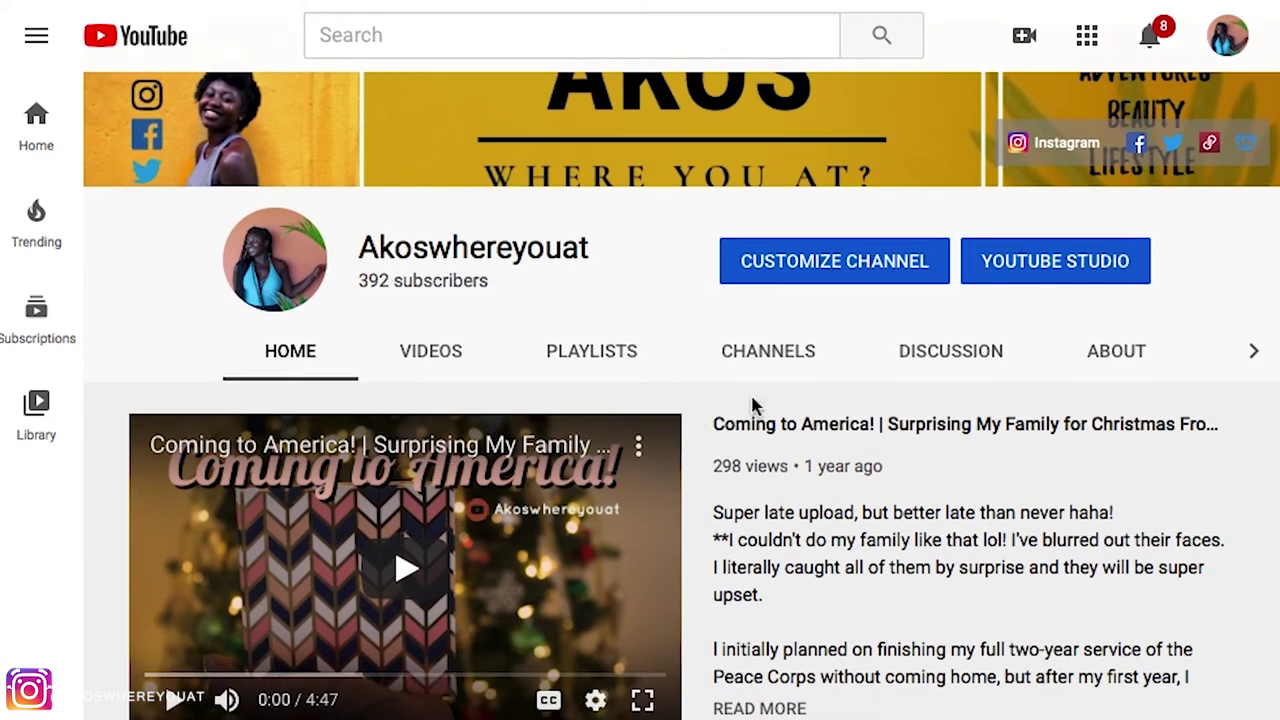
pyautogui.click(592, 360)
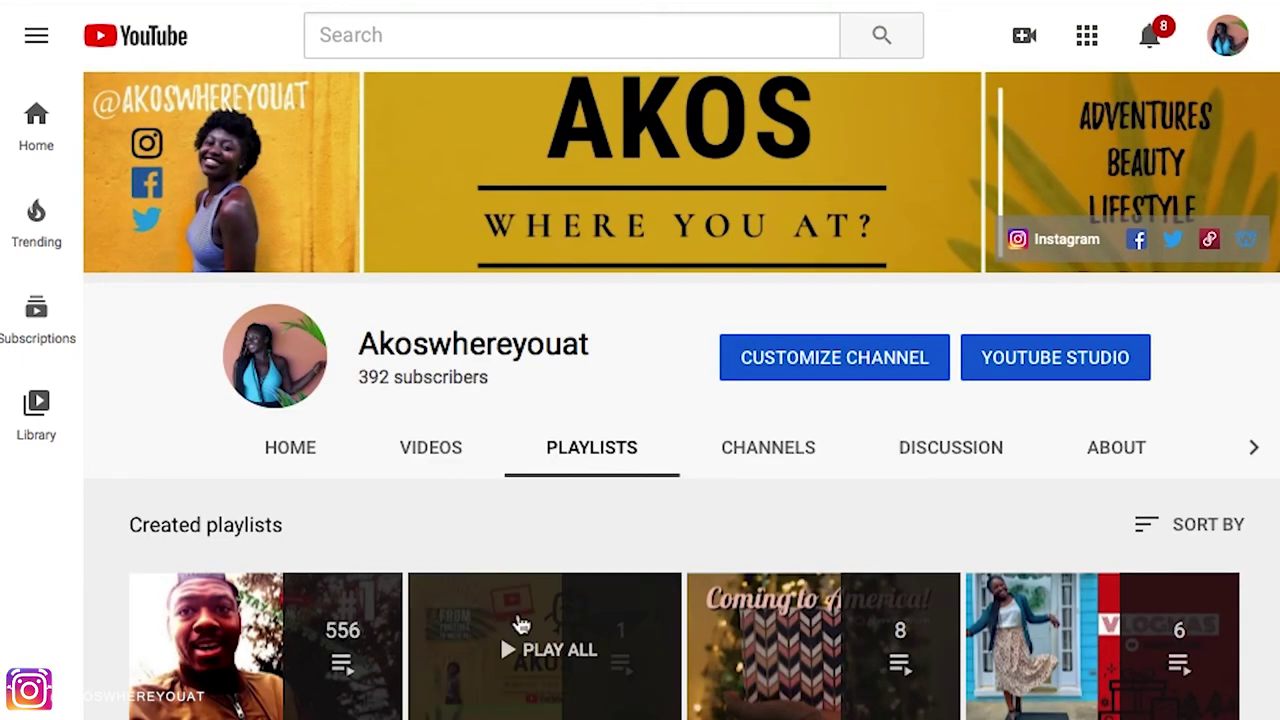
pyautogui.click(534, 618)
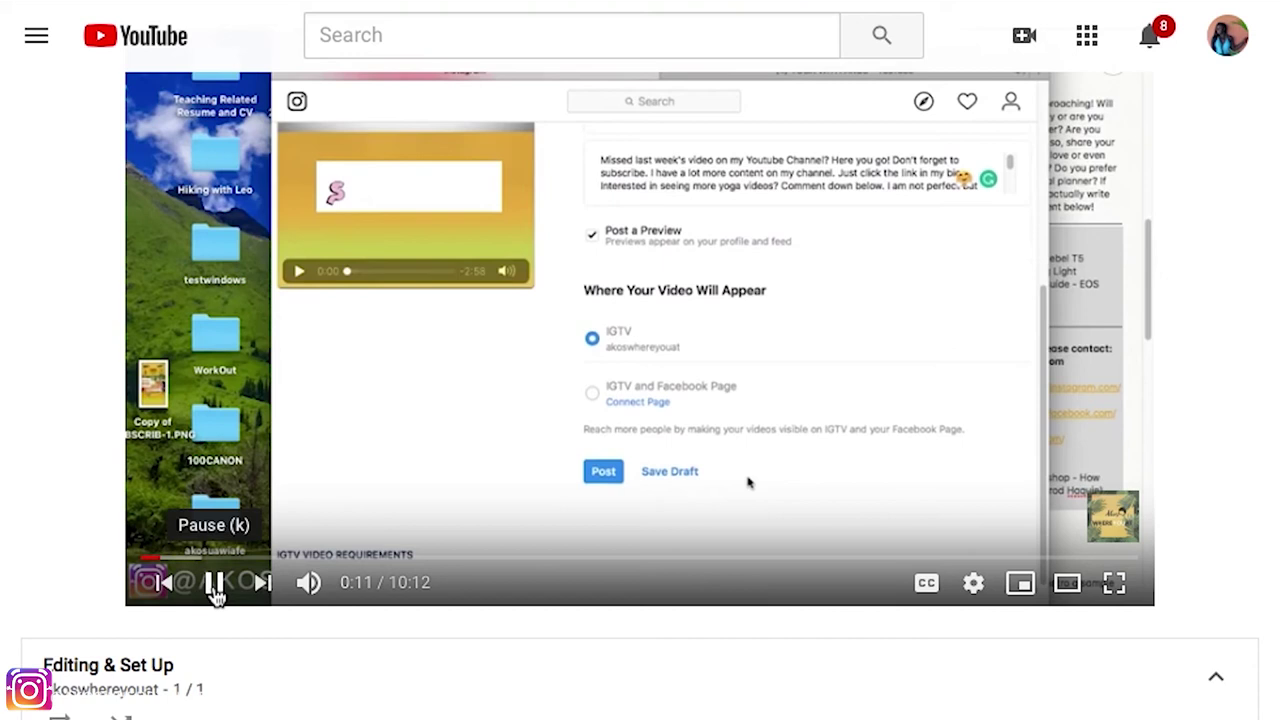
# Pause the current video and play all 8 Vlog playlist videos, starting with 'Coming to America!'
pyautogui.click(215, 586)
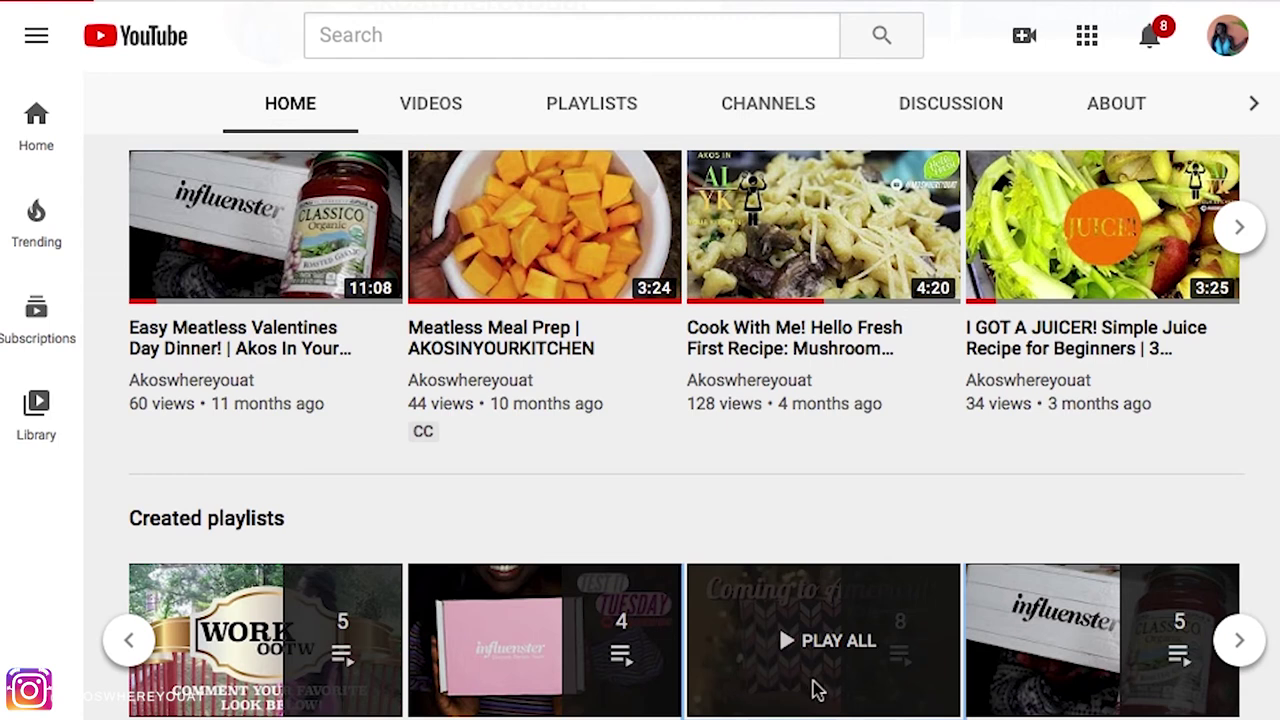
pyautogui.click(812, 688)
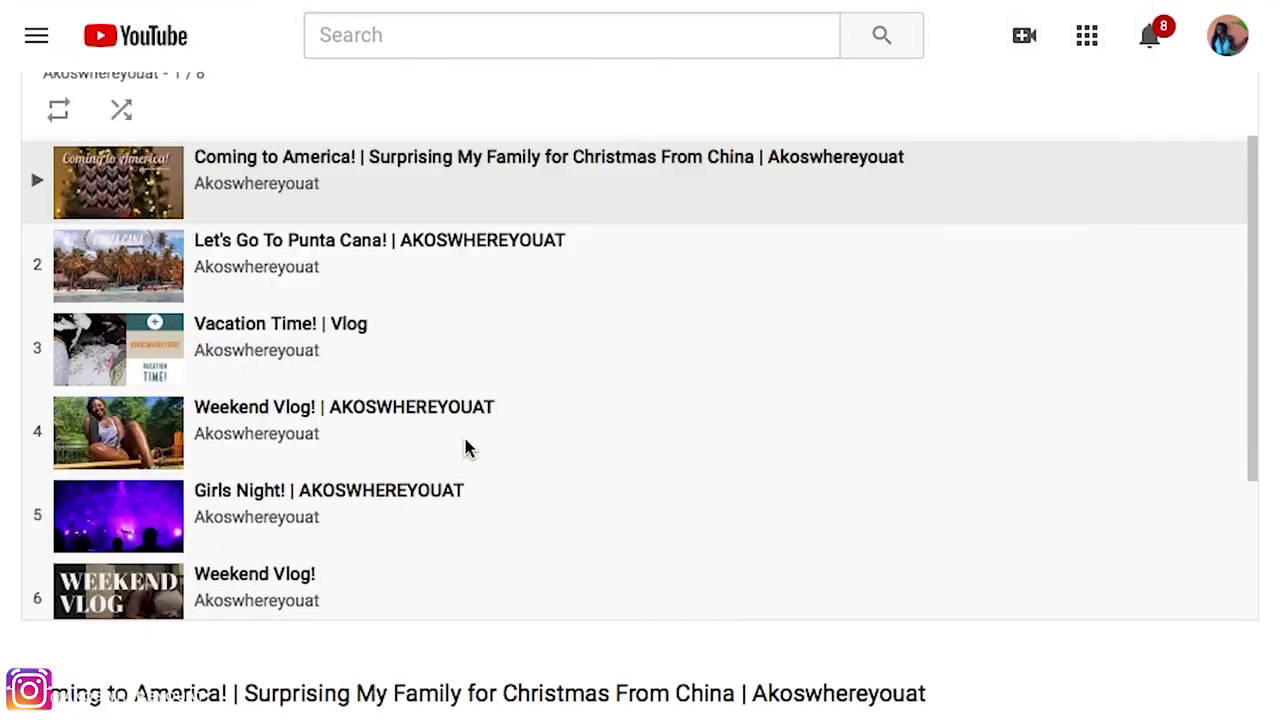
pyautogui.scroll(-5, 278, 446)
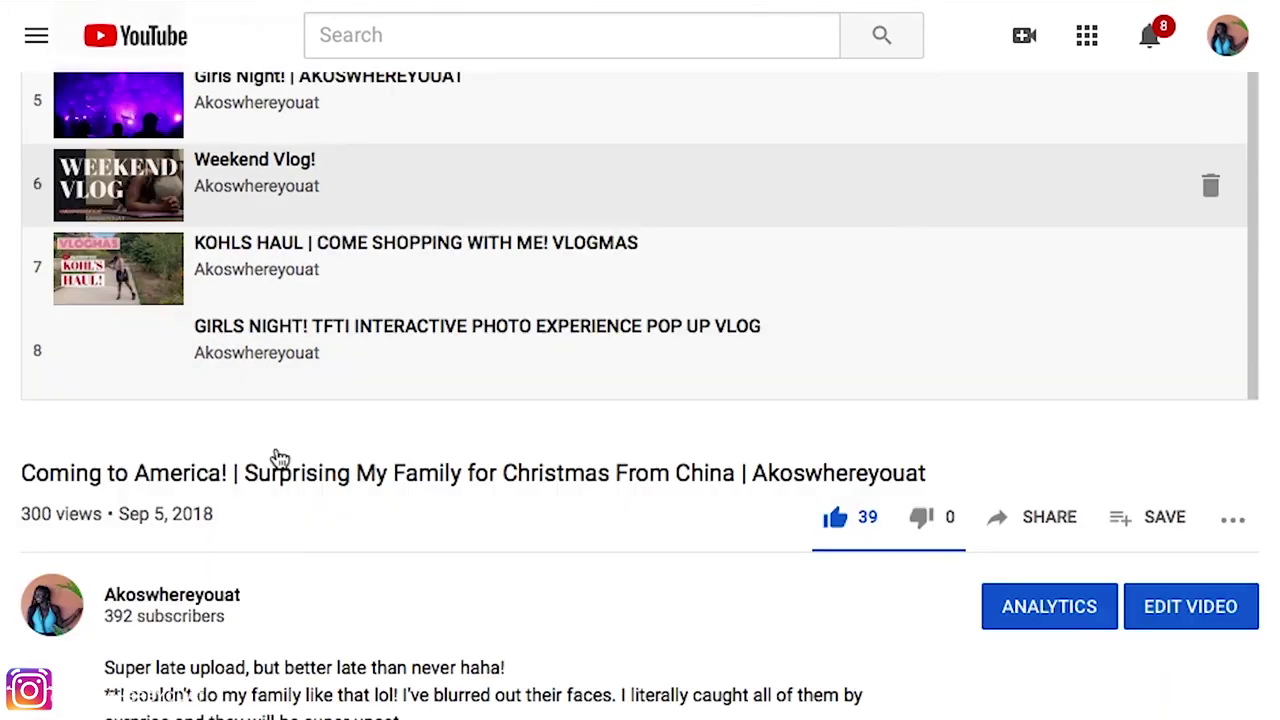
pyautogui.scroll(1, 318, 418)
pyautogui.scroll(2, 318, 418)
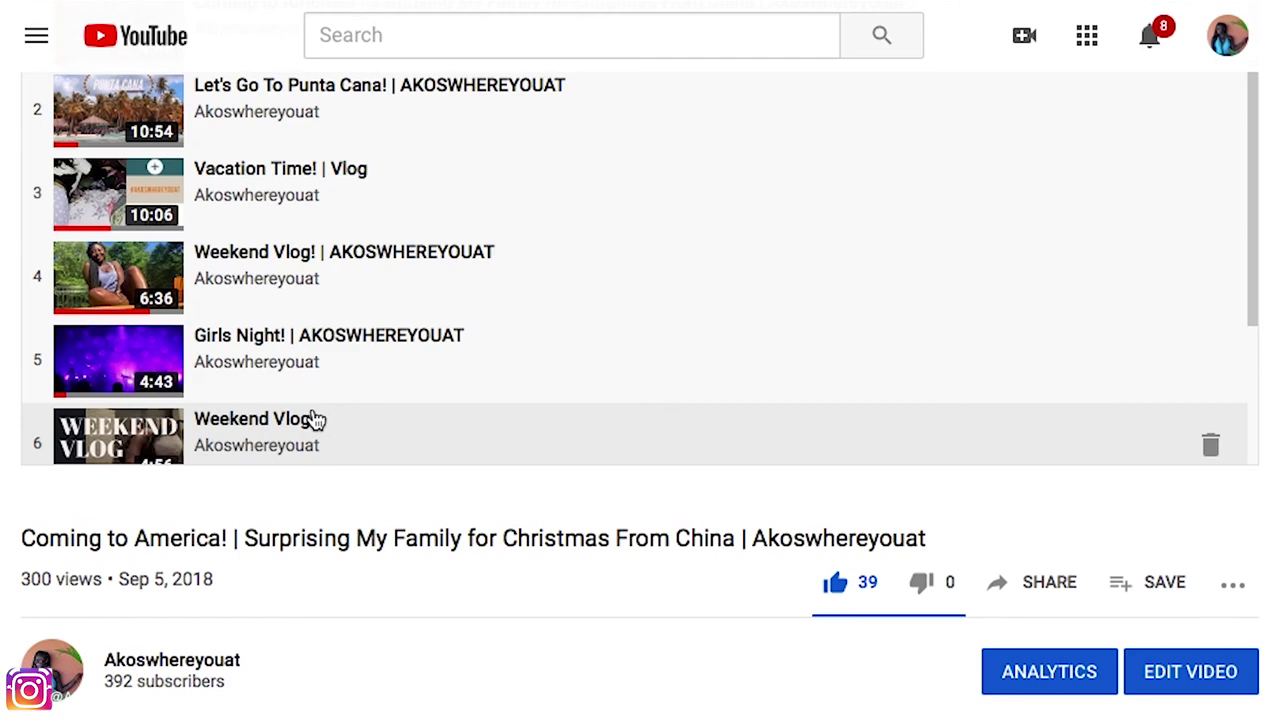
pyautogui.scroll(6, 276, 470)
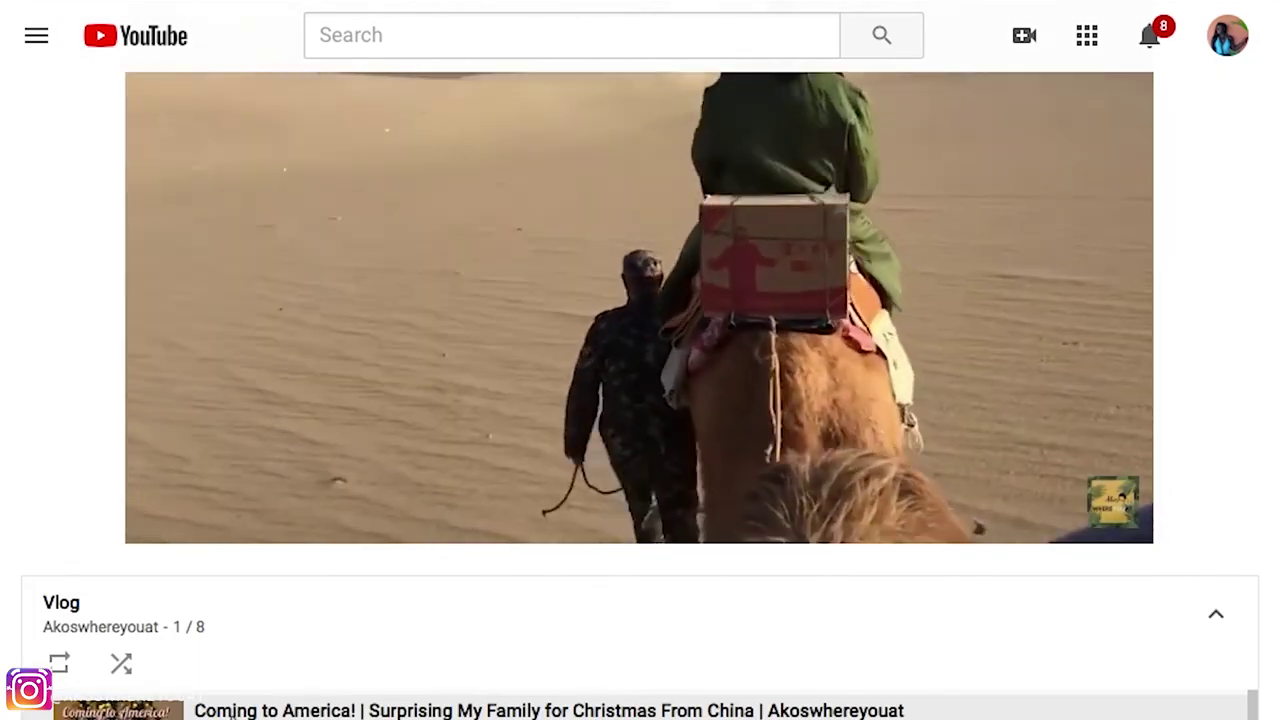